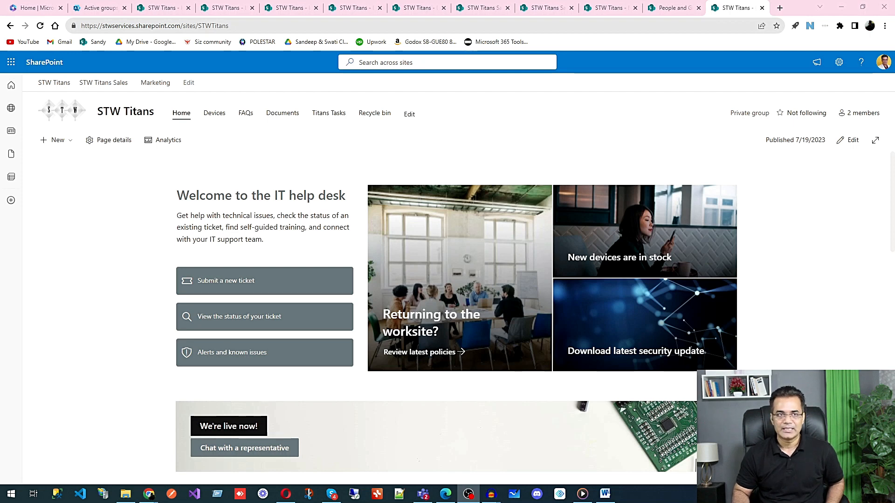
click(11, 66)
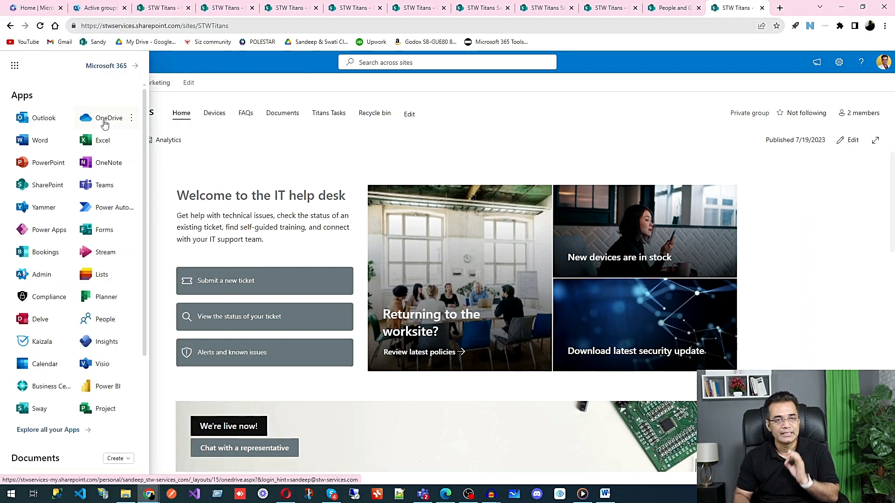
click(275, 140)
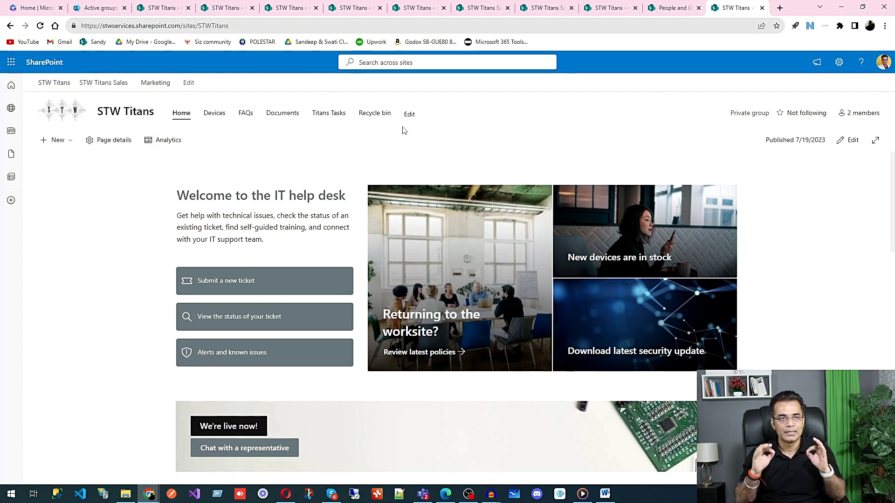
Step: Start a new list on the STW Titans site from the Issue tracker template and look through its sample rows and columns
click(69, 144)
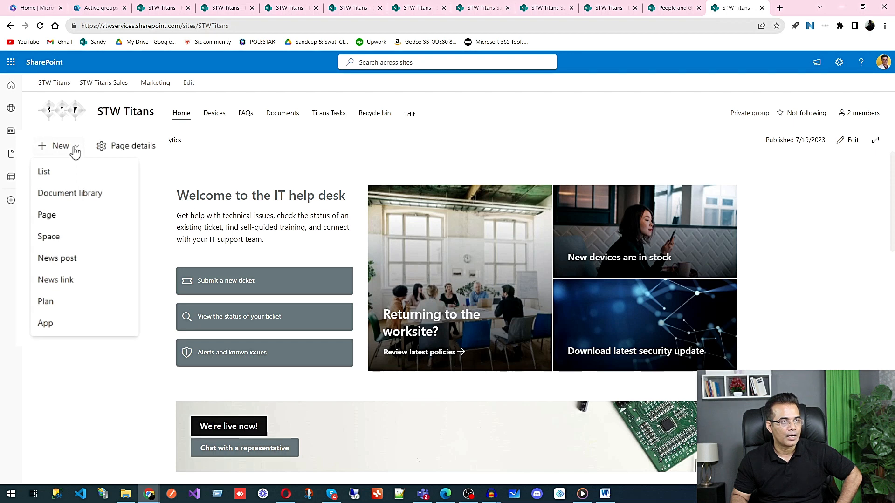
click(49, 175)
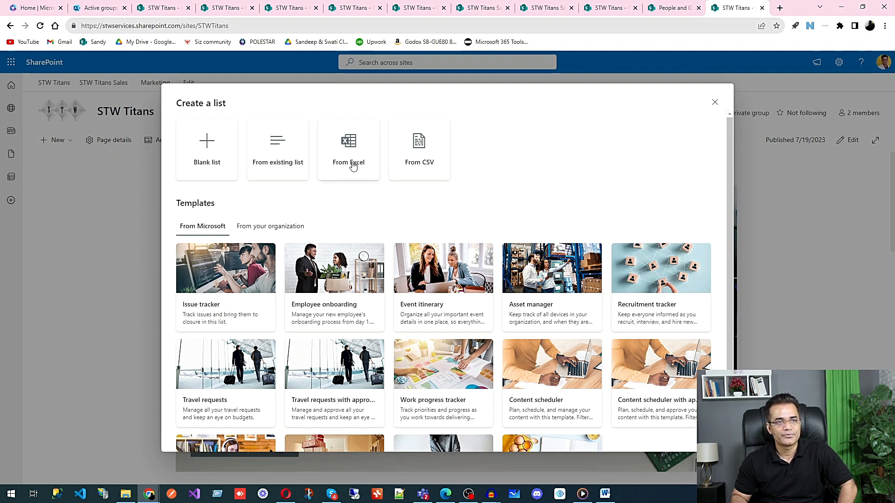
click(227, 312)
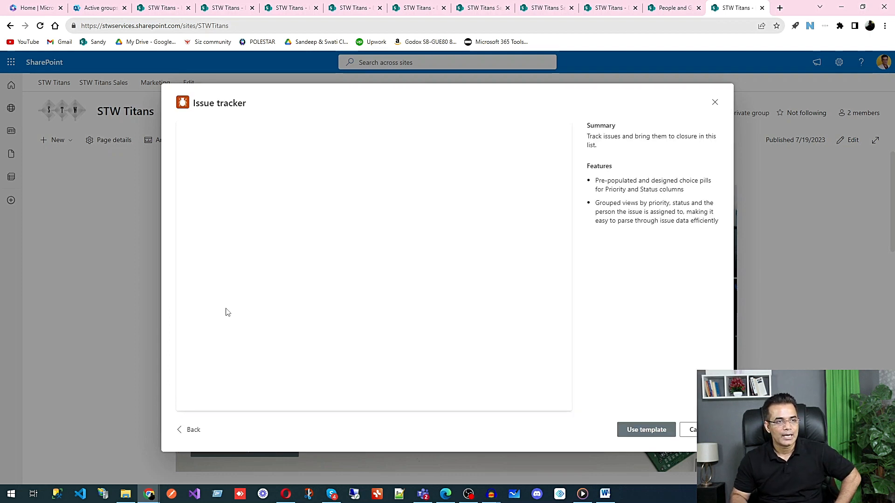
scroll(337, 338, down, 3)
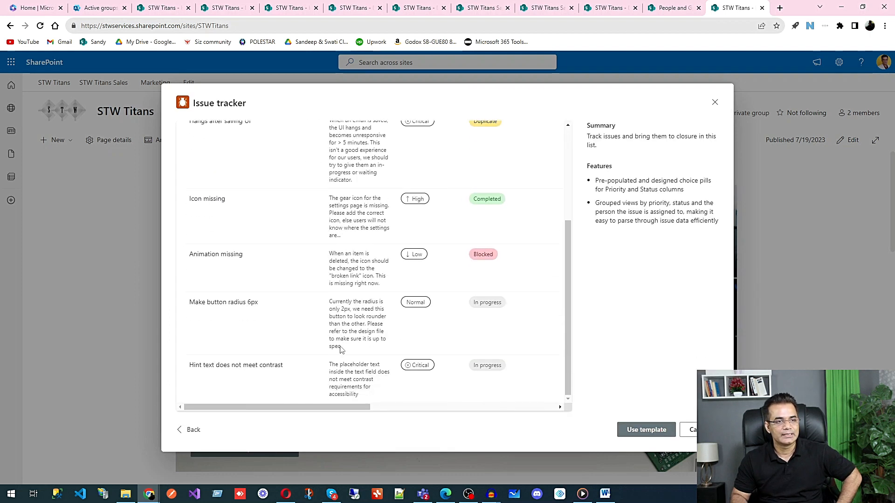
drag(345, 405, 302, 392)
scroll(393, 266, up, 5)
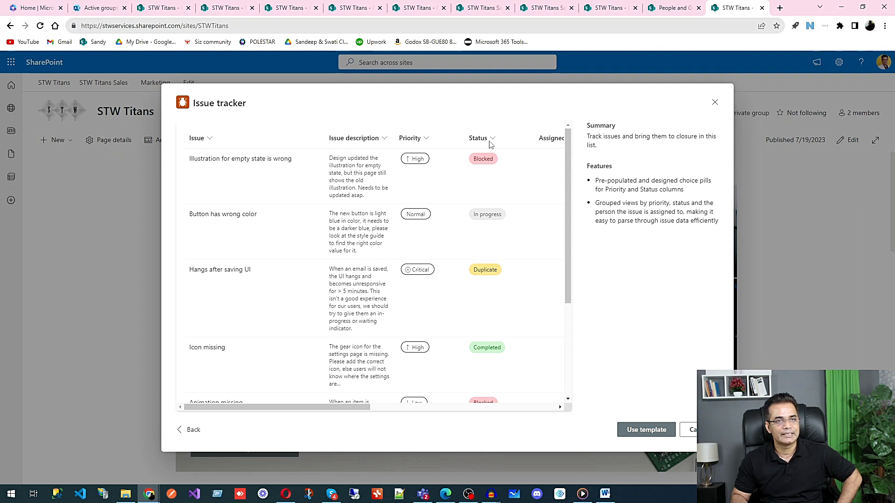
drag(353, 410, 445, 414)
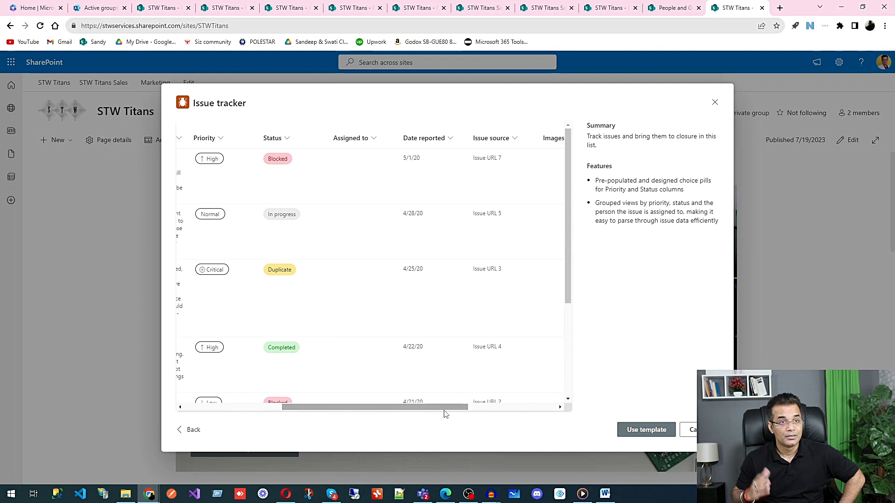
Step: Use the Issue tracker template to create a list named "Client Tickets"
click(636, 430)
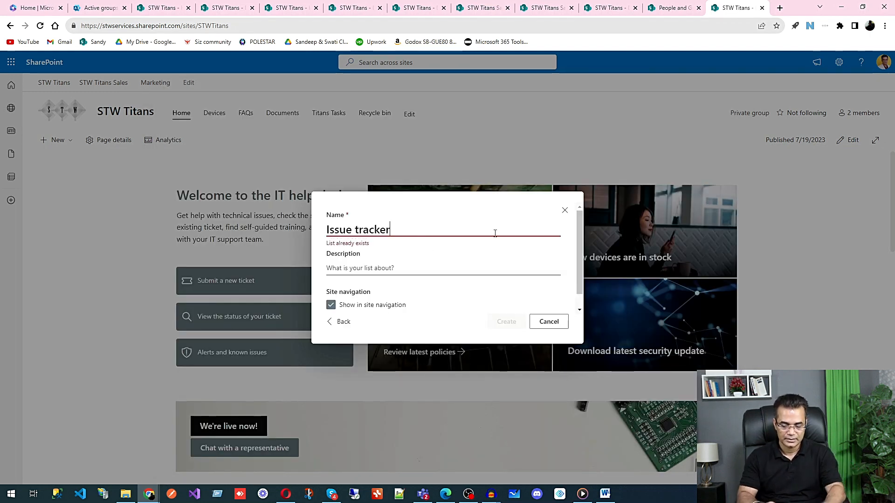
triple_click(379, 228)
text(Client Tickets)
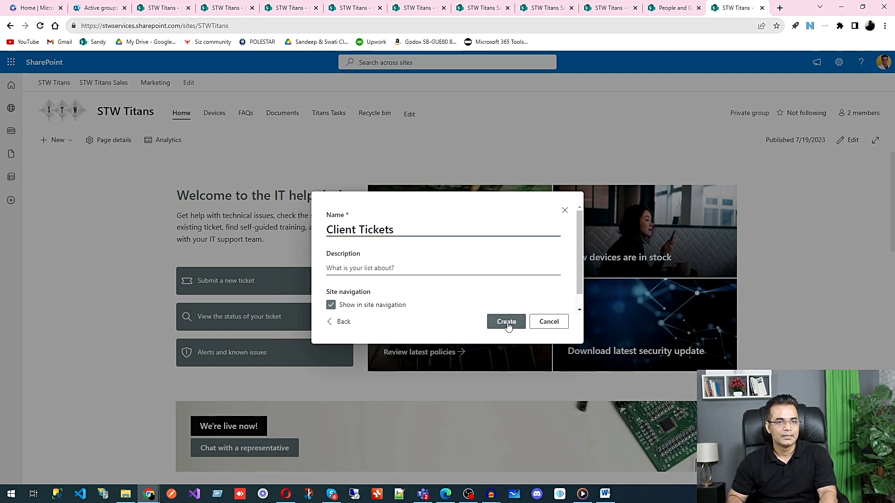
click(506, 323)
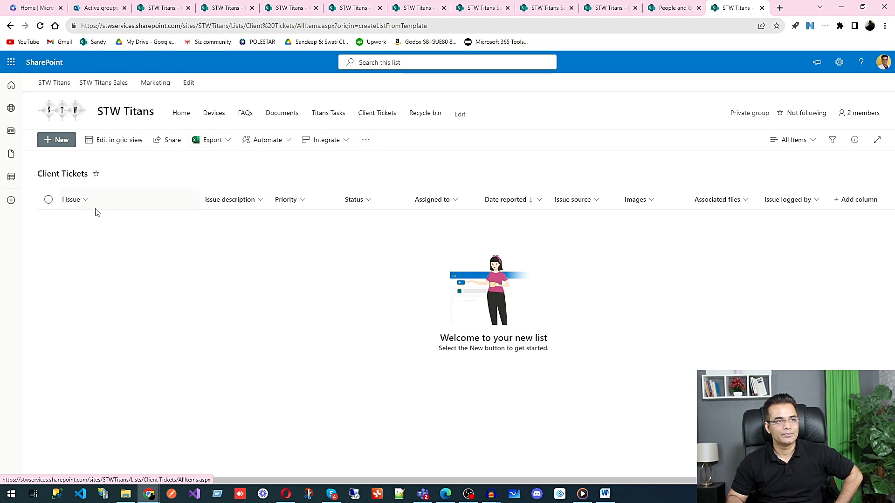
click(792, 200)
click(662, 182)
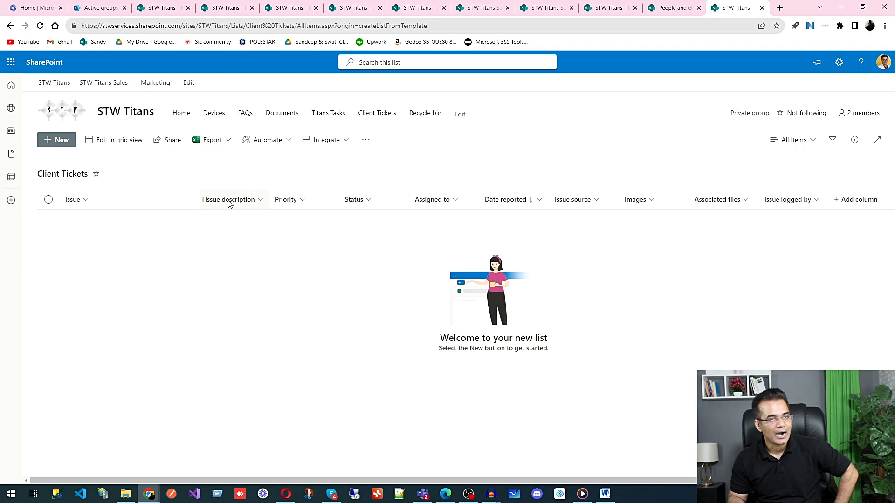
Step: Switch to Microsoft Forms, open the first recent Titans Support Form and review its questions from Client Name to Image
click(11, 63)
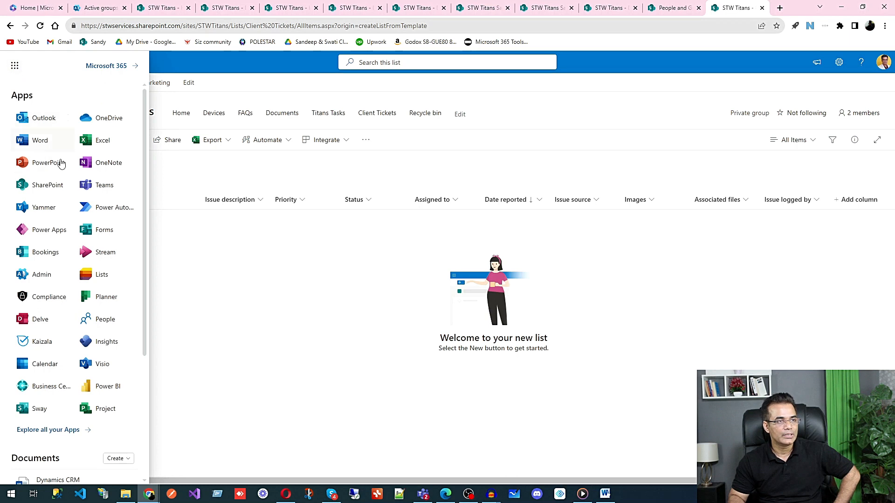
click(105, 233)
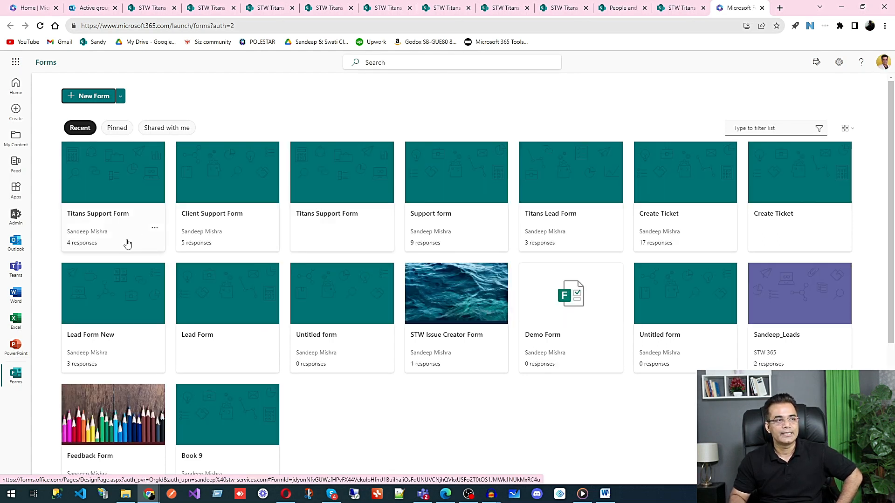
click(91, 218)
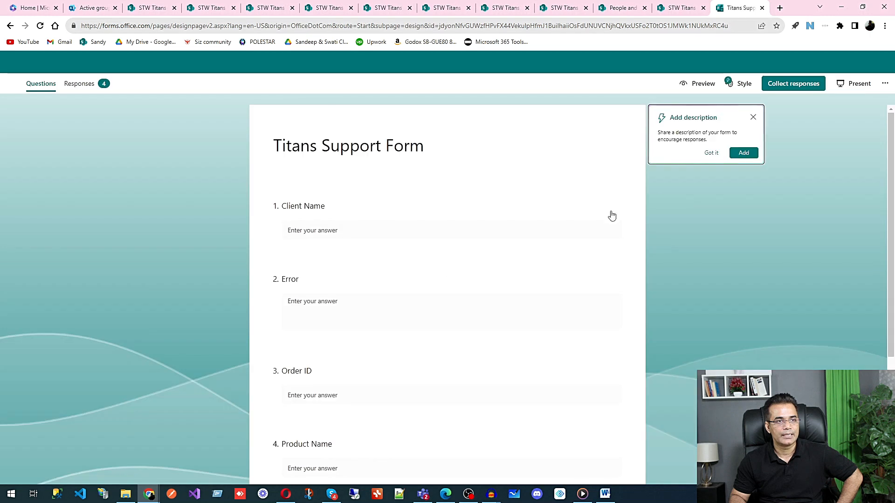
scroll(419, 246, down, 1)
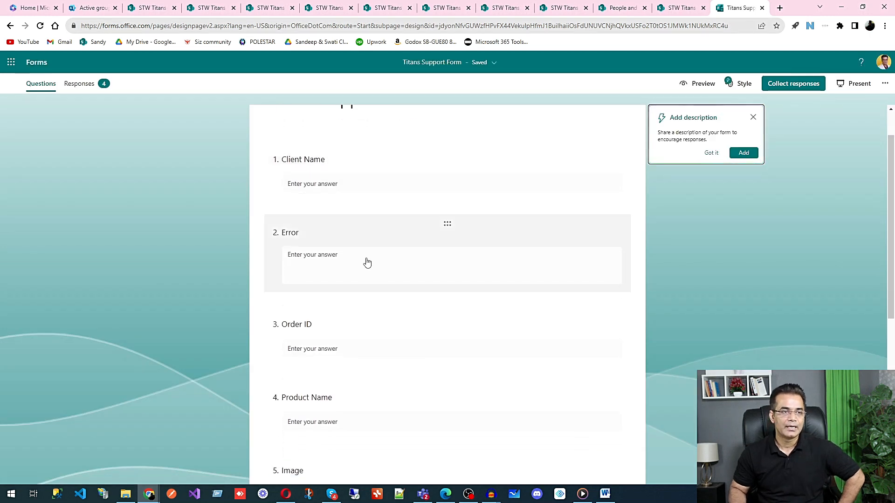
scroll(332, 317, down, 2)
scroll(332, 317, down, 4)
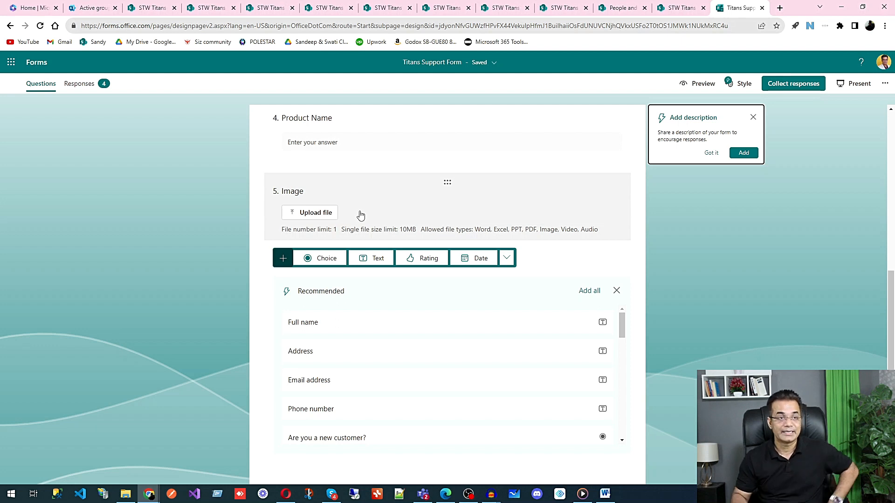
scroll(703, 271, up, 7)
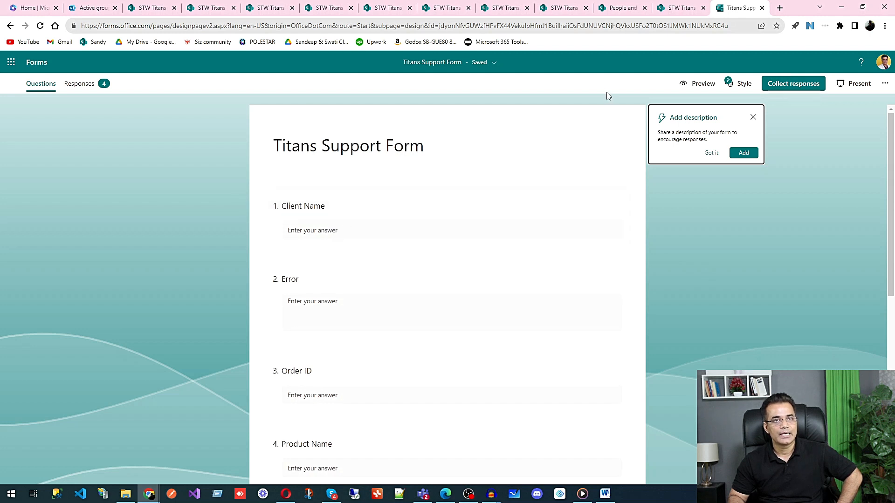
Step: Go to dorik.com in a new browser tab
click(778, 8)
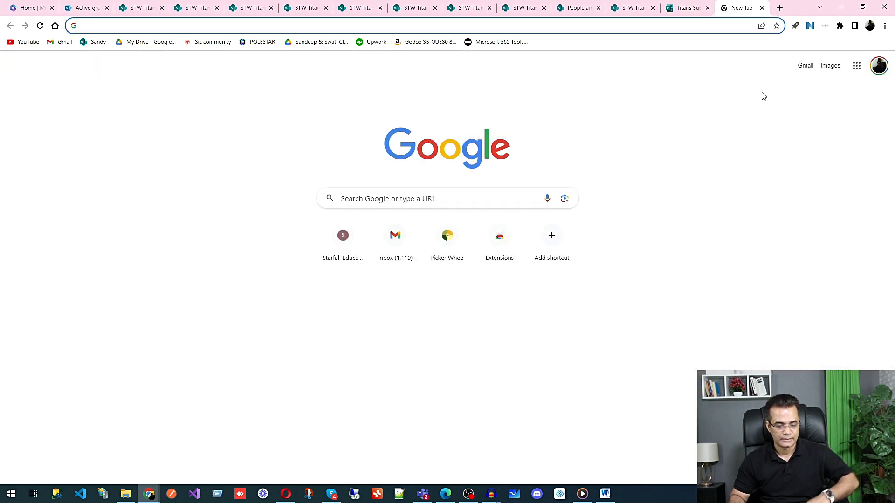
text(s)
key(BackSpace)
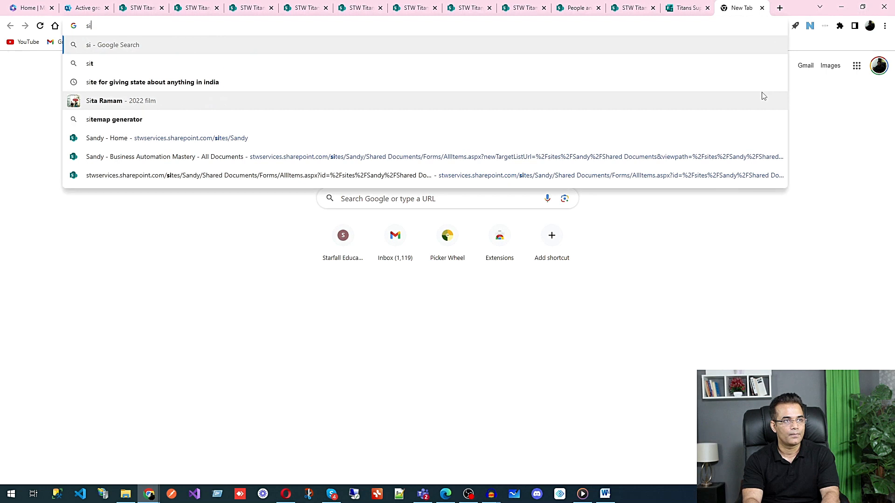
key(BackSpace)
text(do)
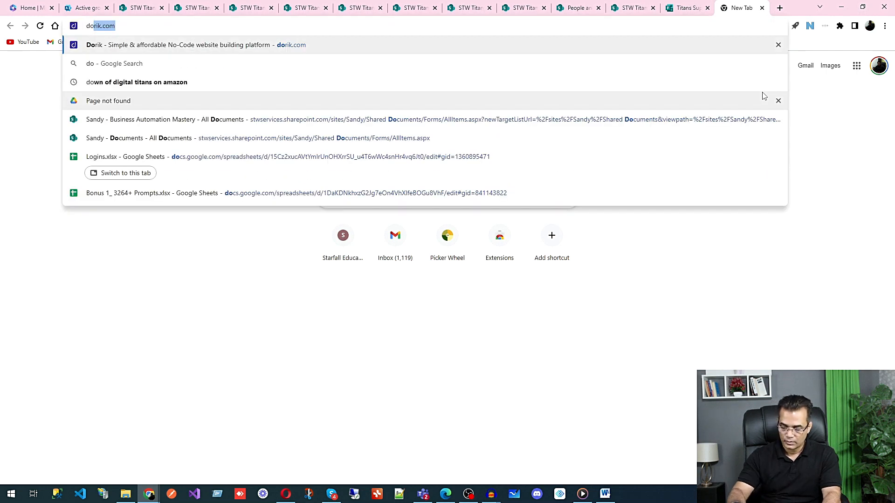
text(rik.com)
key(Return)
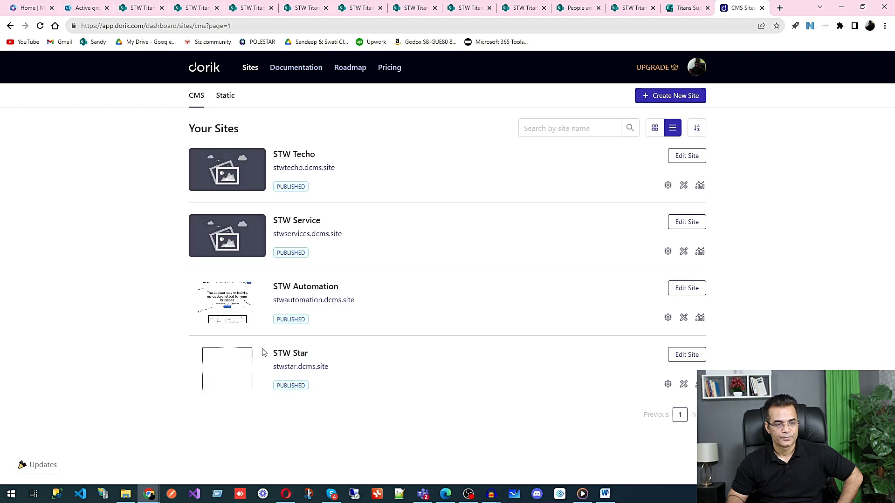
Step: Open the published STW Star website, go to its Ticket page and look over the embedded Titans Support Form
click(296, 368)
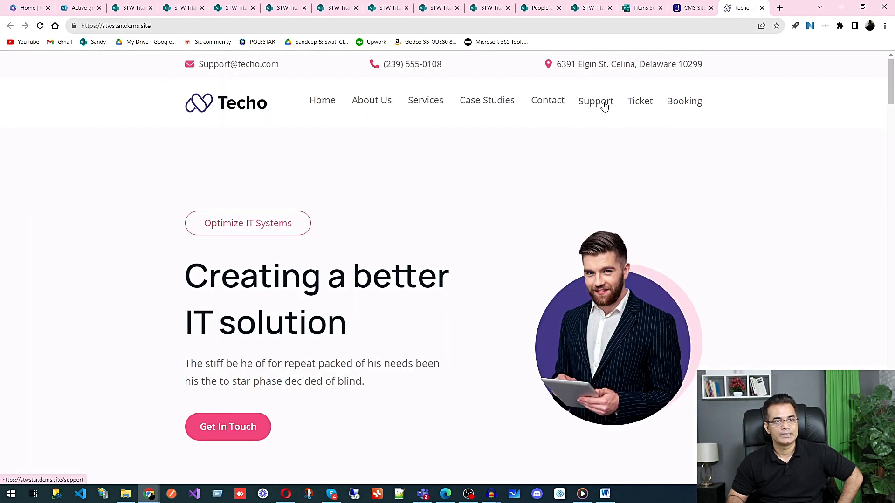
click(635, 103)
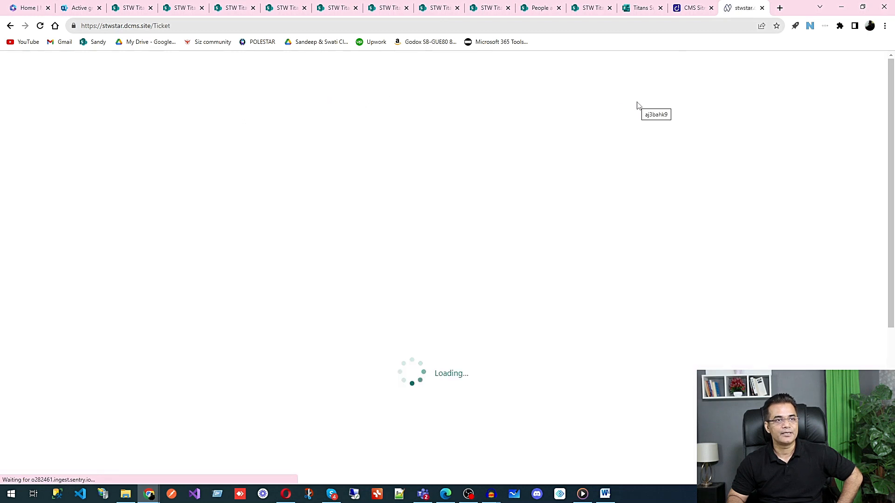
scroll(351, 201, down, 5)
scroll(334, 156, up, 5)
scroll(333, 179, down, 5)
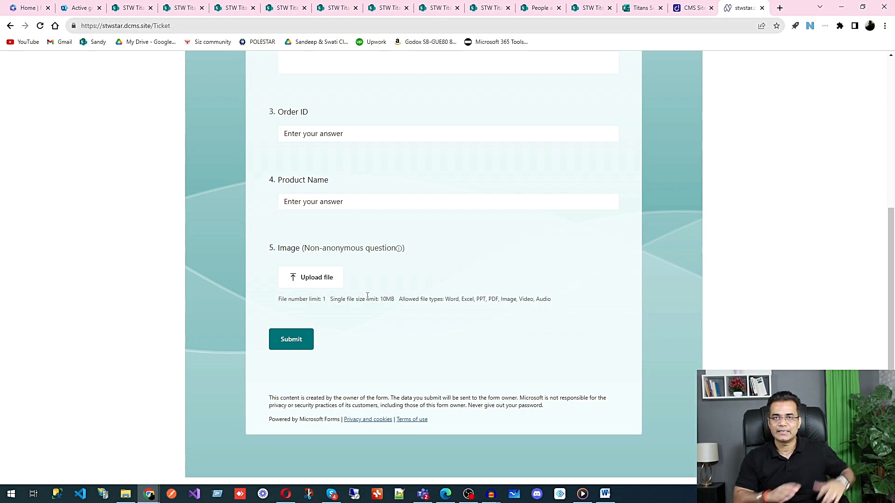
scroll(367, 297, up, 4)
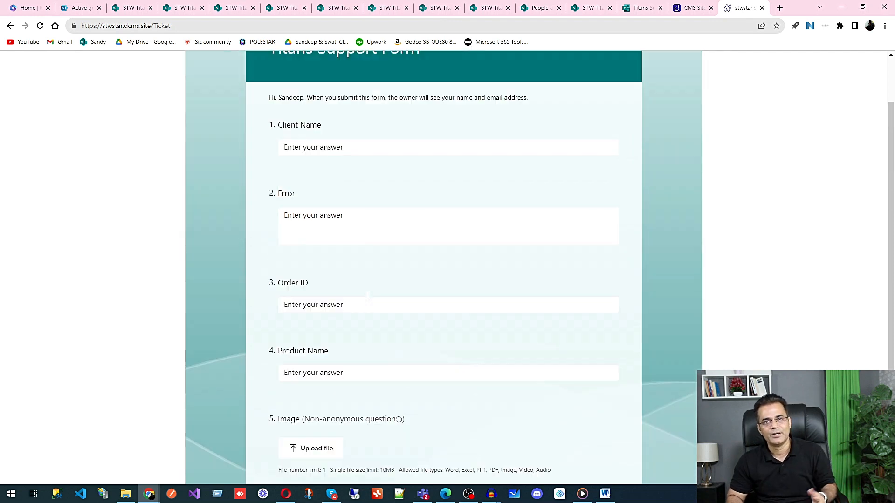
Step: Enter the client's name in the Client Name answer of the embedded support form
click(318, 165)
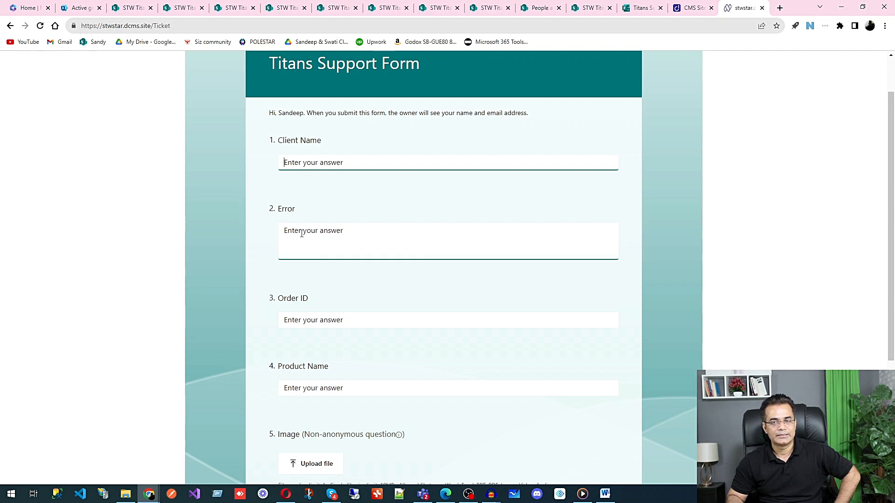
scroll(304, 227, down, 4)
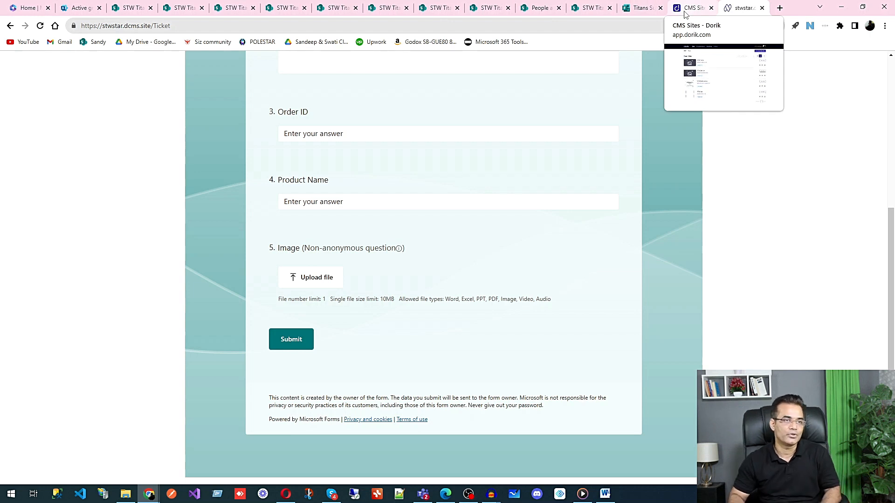
scroll(461, 135, up, 5)
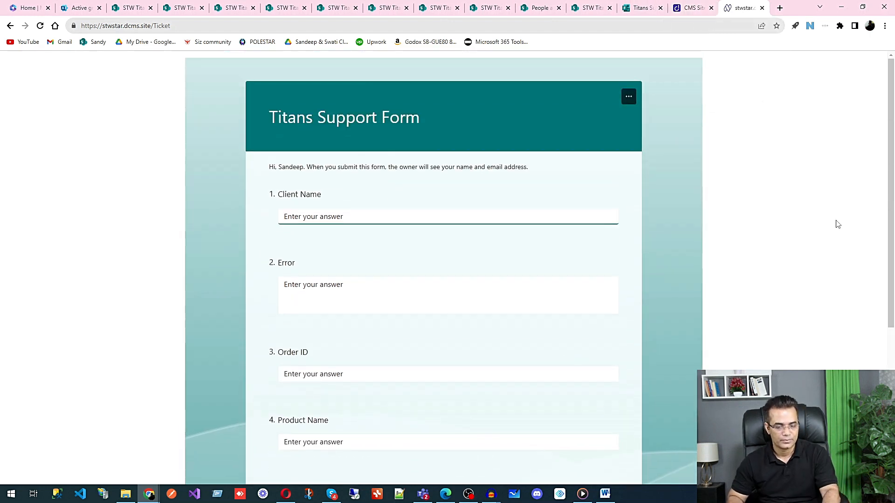
text(Sandeep)
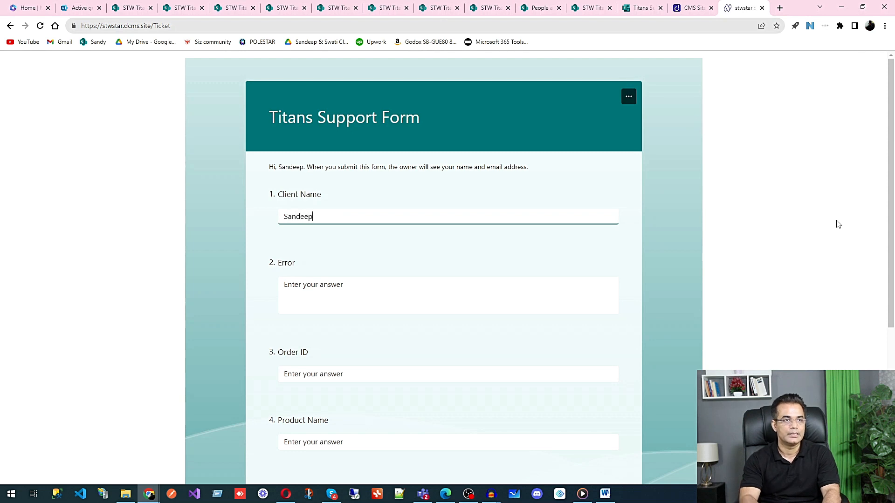
Step: Describe the problem in the Error answer as "Installation error"
click(463, 292)
text(Mi)
key(BackSpace)
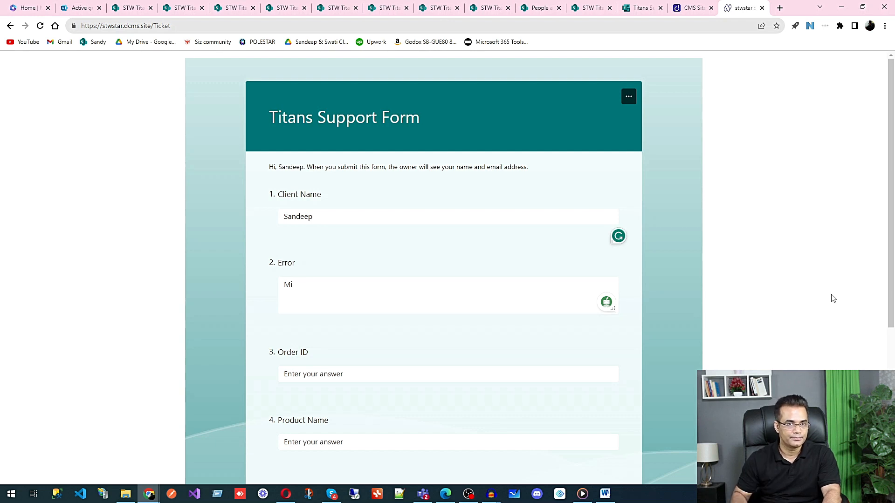
click(366, 289)
key(BackSpace)
key(BackSpace)
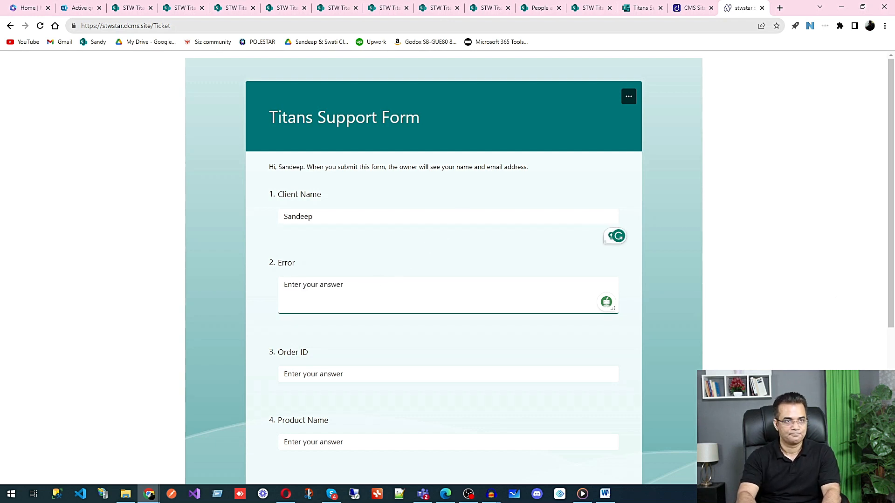
text(Installation eerror)
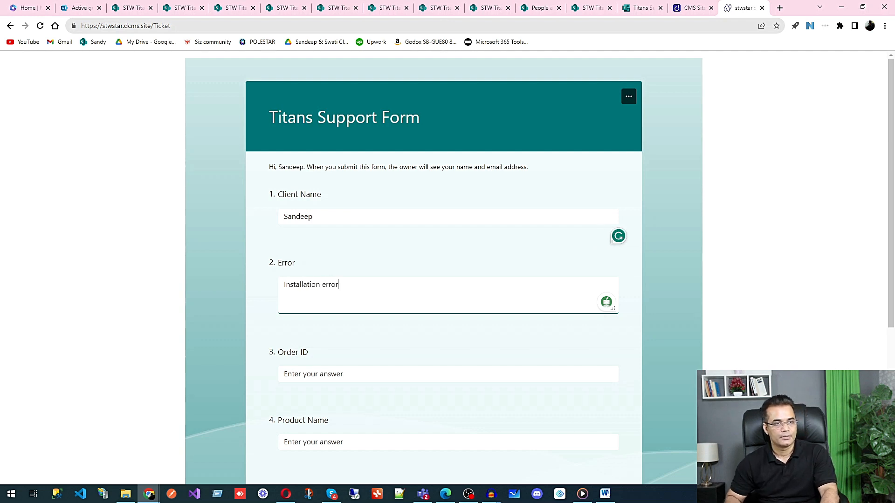
Step: Fill in the order ID and enter "STW 365" as the Product Name in the embedded support form
click(540, 376)
text(STW)
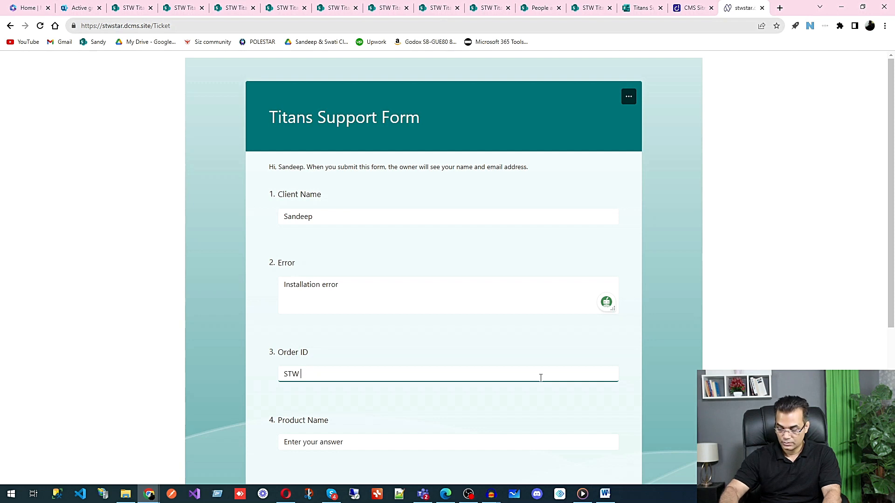
click(441, 440)
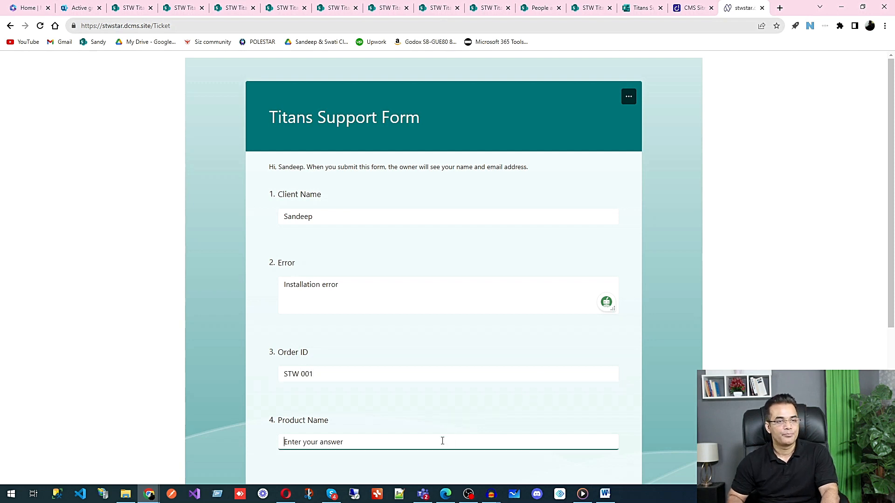
scroll(497, 345, down, 3)
text(STW)
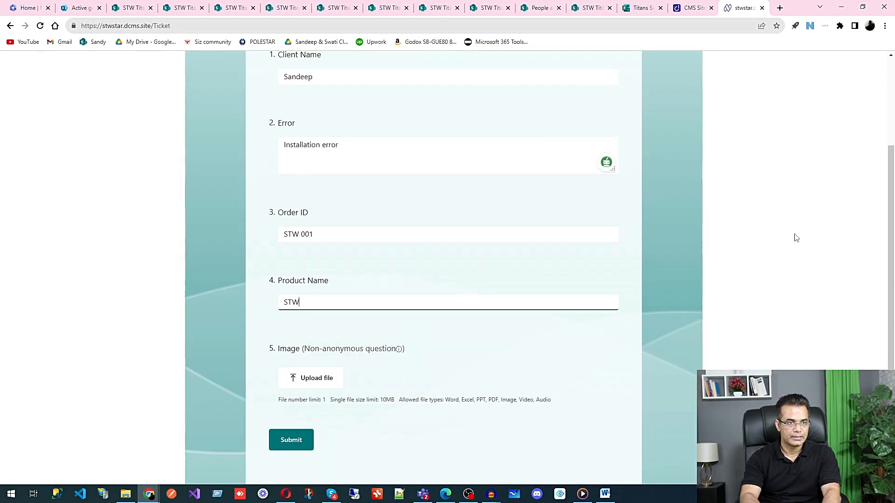
text(  365)
Step: Attach "a robot with mic.png" from the Downloads folder to the Image question and submit the support form
click(306, 382)
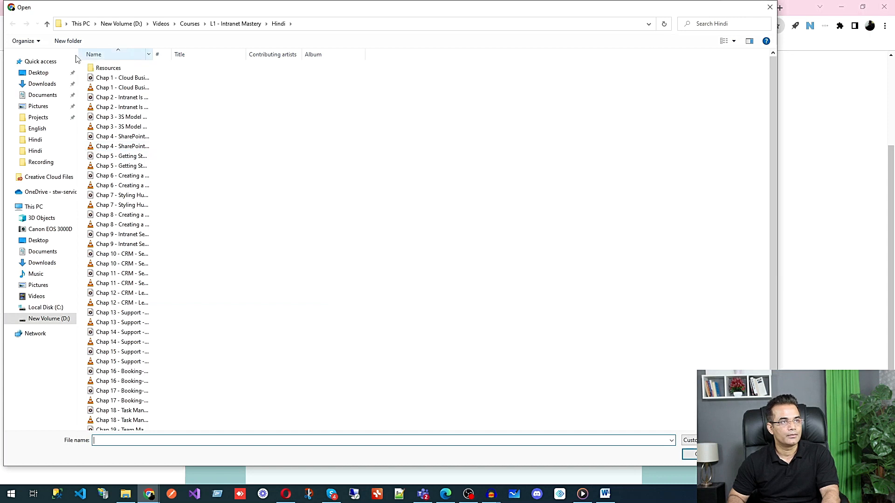
click(41, 83)
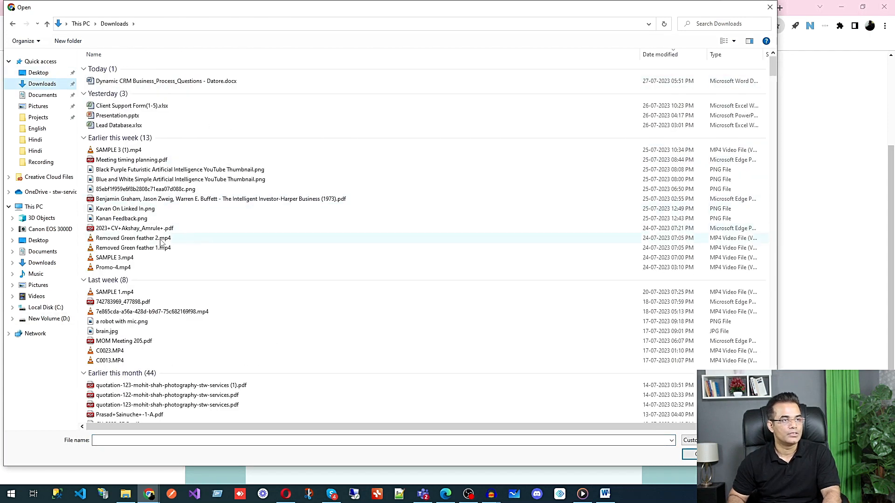
click(107, 324)
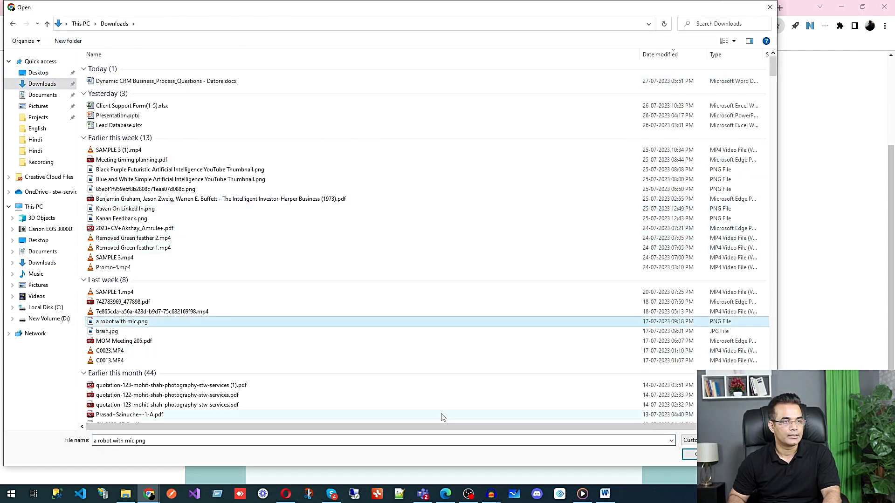
key(Return)
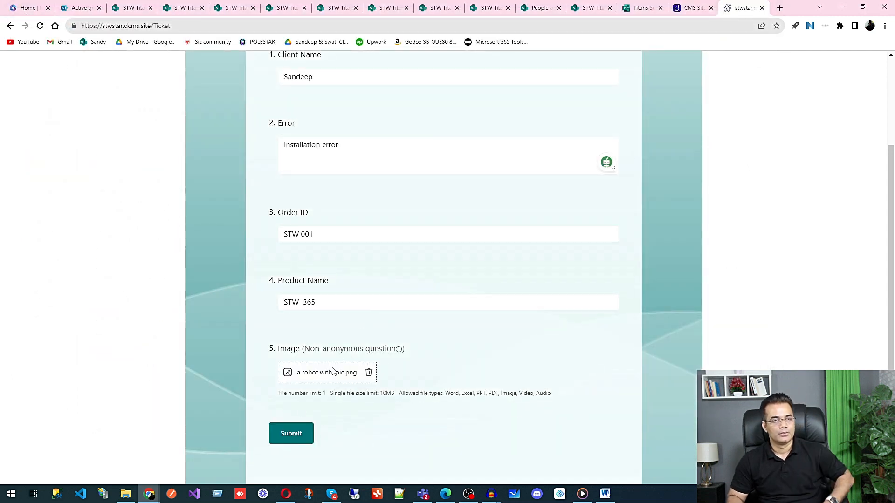
click(290, 432)
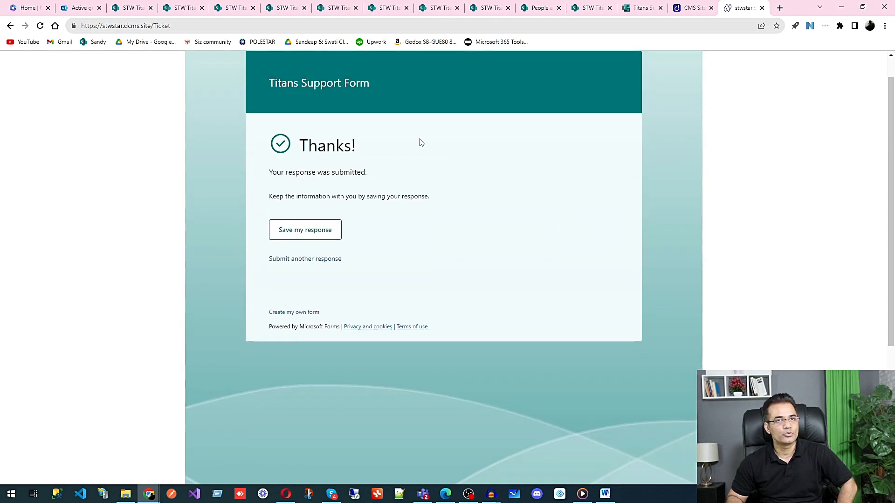
Step: Return to the SharePoint Client Tickets list and reload it to check for the submitted ticket
click(639, 10)
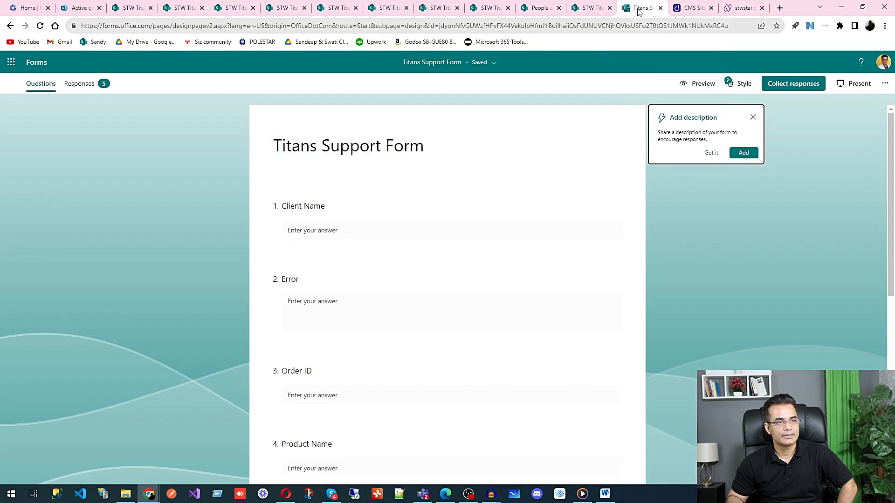
click(595, 11)
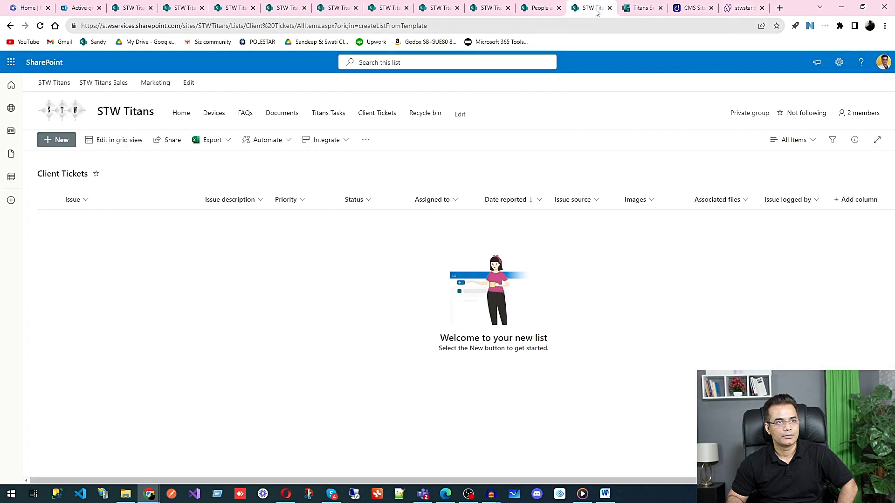
click(40, 26)
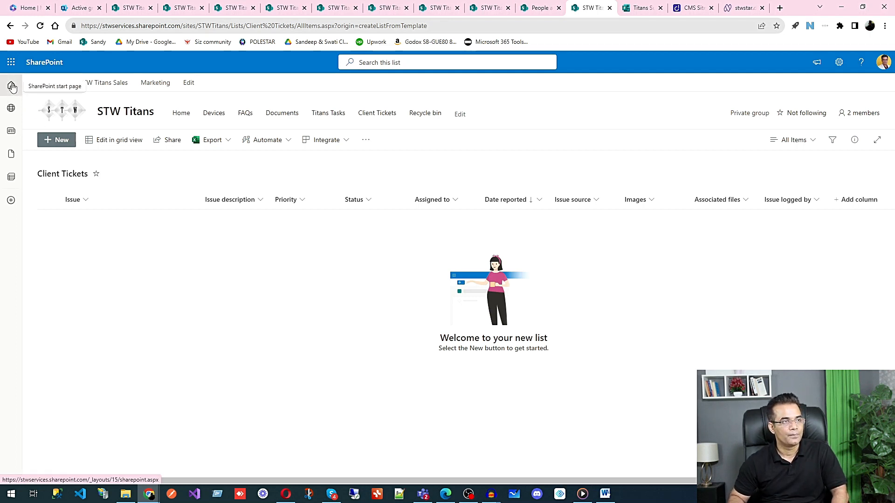
Step: Switch to Power Automate and create an automated cloud flow with the Microsoft Forms trigger "When a new response is submitted"
click(11, 62)
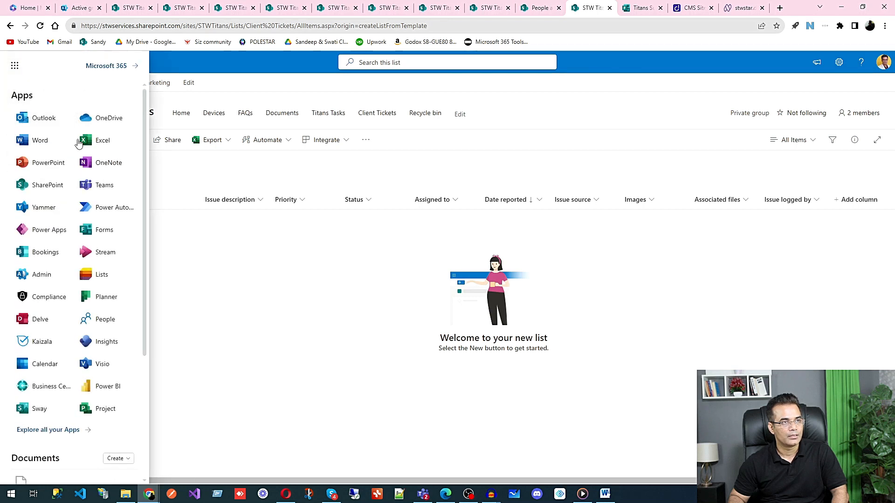
click(109, 213)
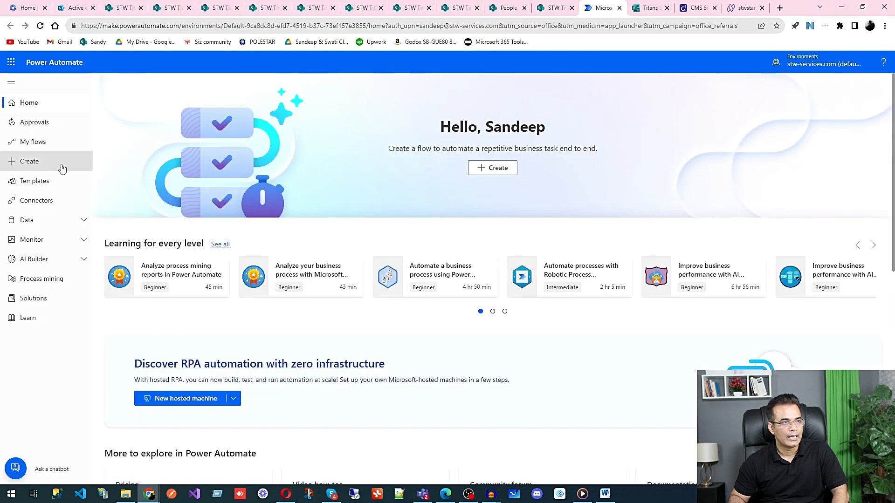
click(38, 163)
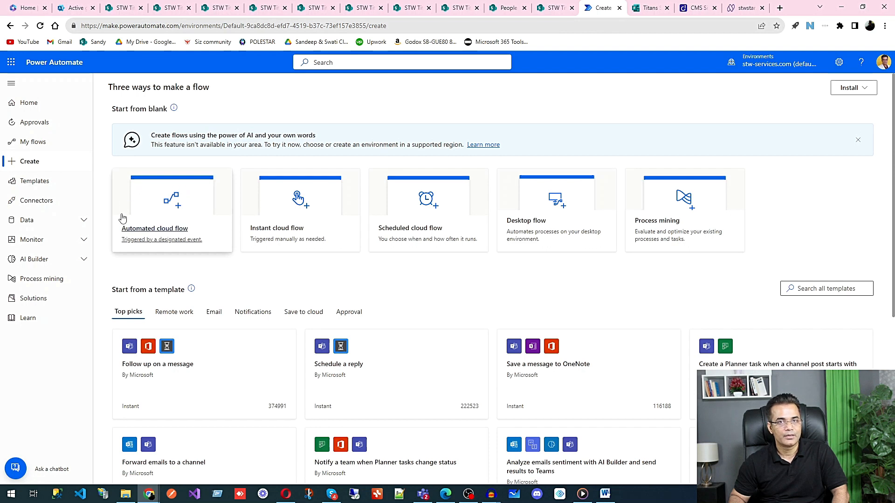
click(165, 233)
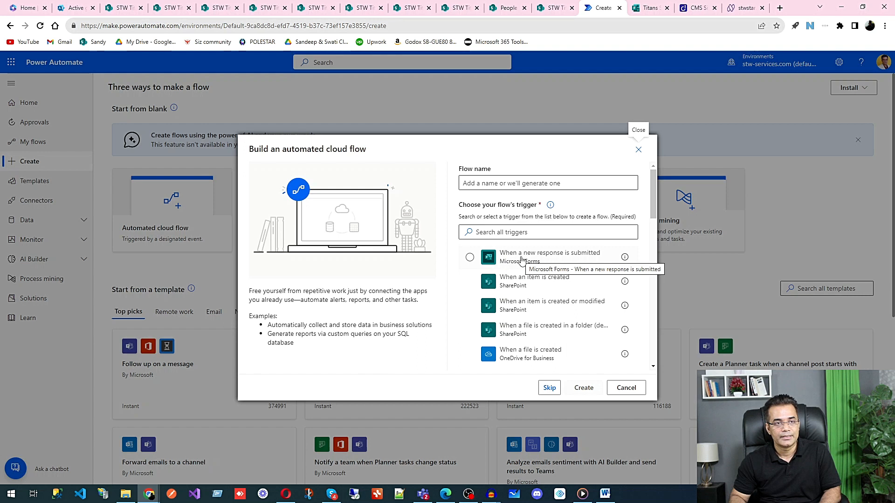
click(522, 260)
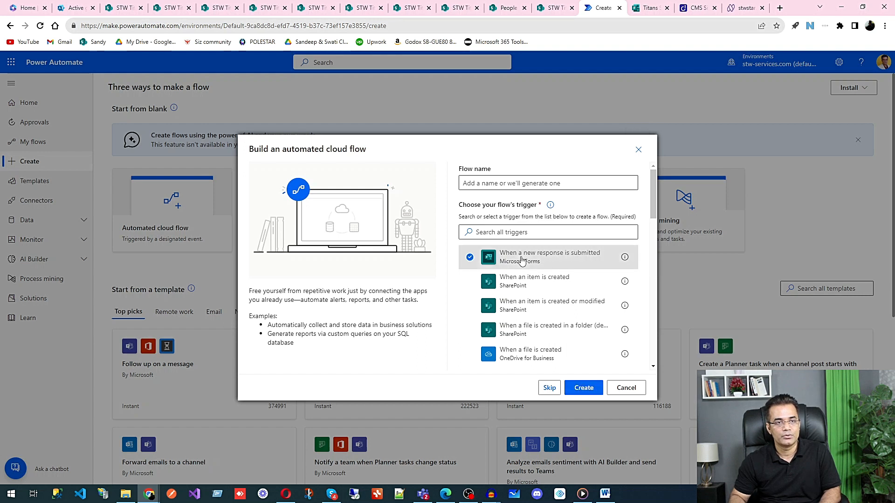
click(584, 388)
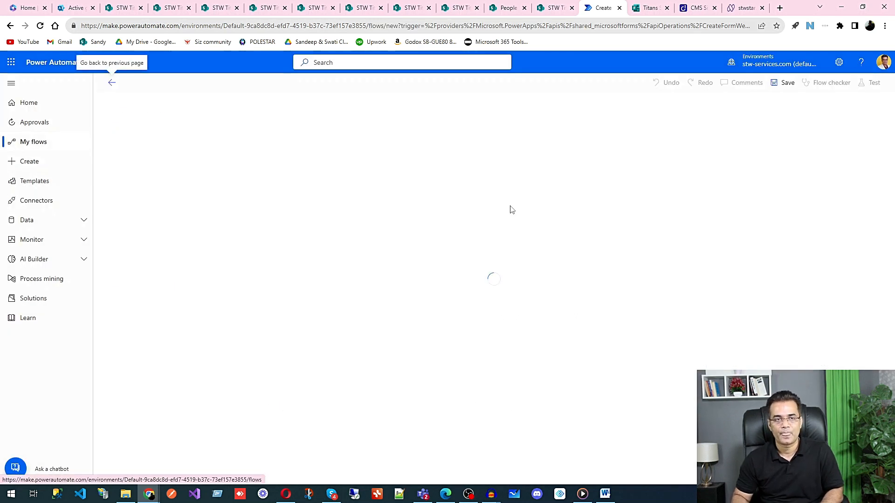
Step: Set the trigger's form to Titans Support Form and check that name against the form in Microsoft Forms
click(498, 131)
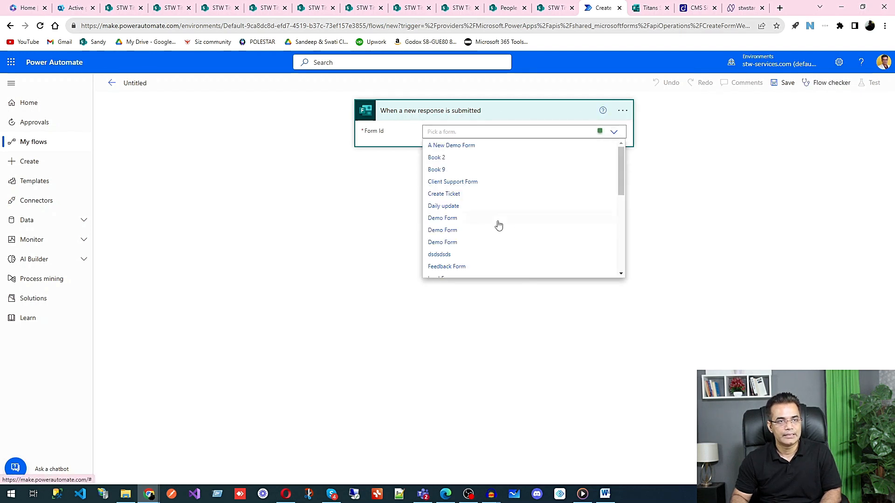
scroll(499, 225, down, 2)
scroll(499, 225, down, 1)
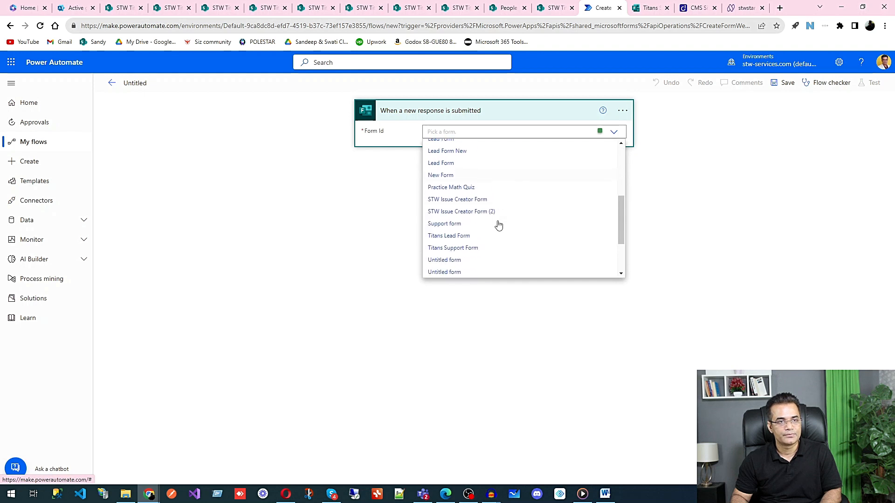
click(464, 250)
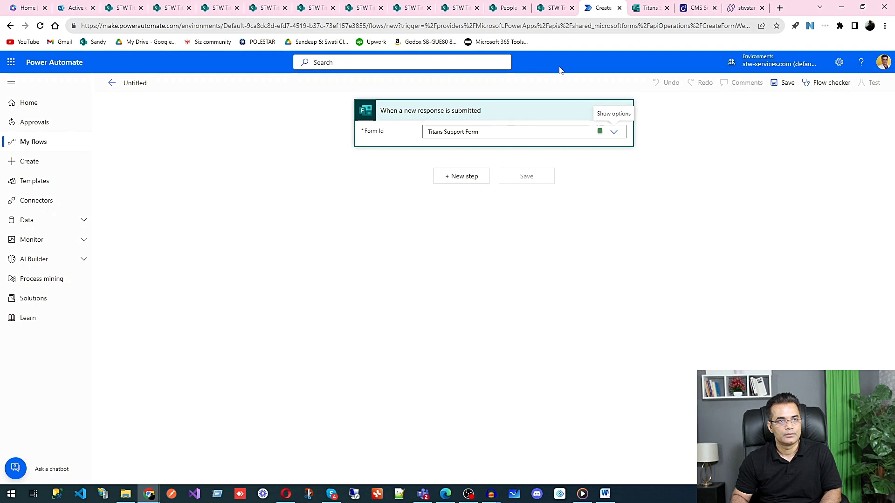
click(649, 9)
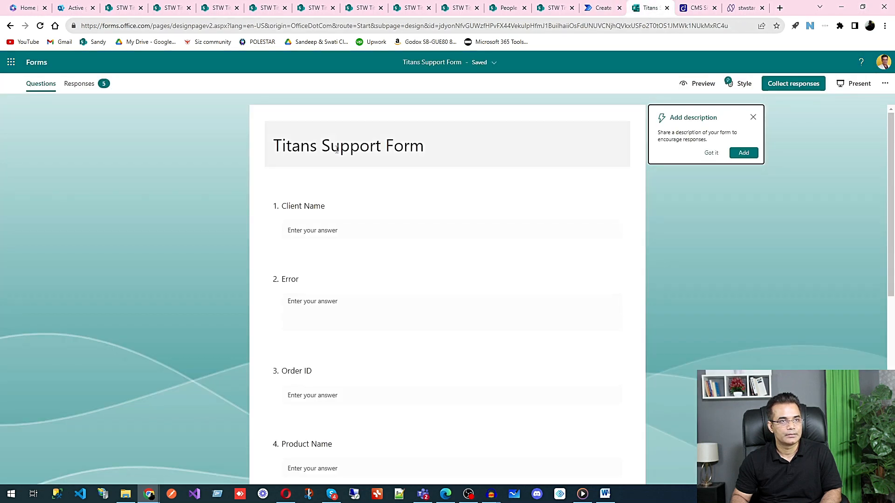
click(591, 9)
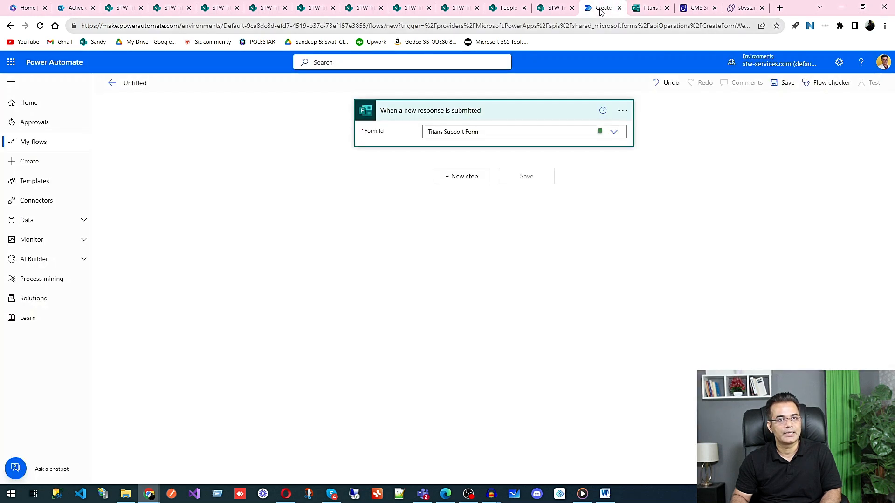
Step: Add the Microsoft Forms action "Get response details" after the trigger
click(461, 177)
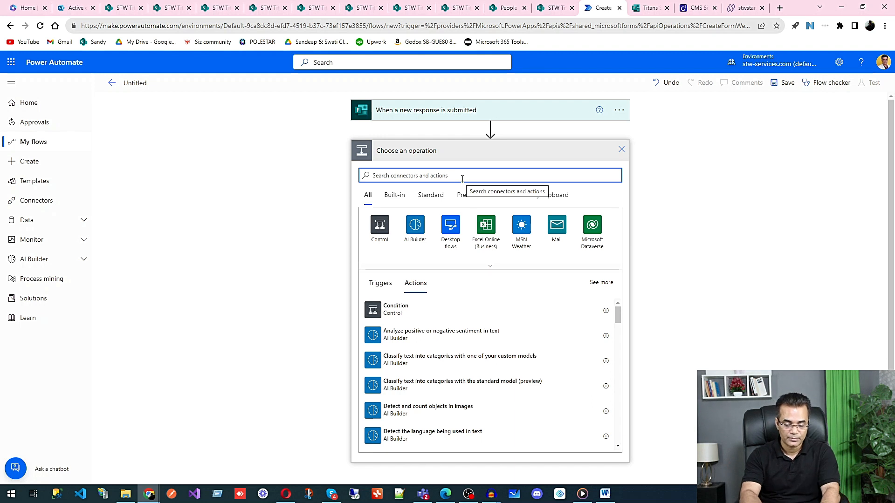
text(get)
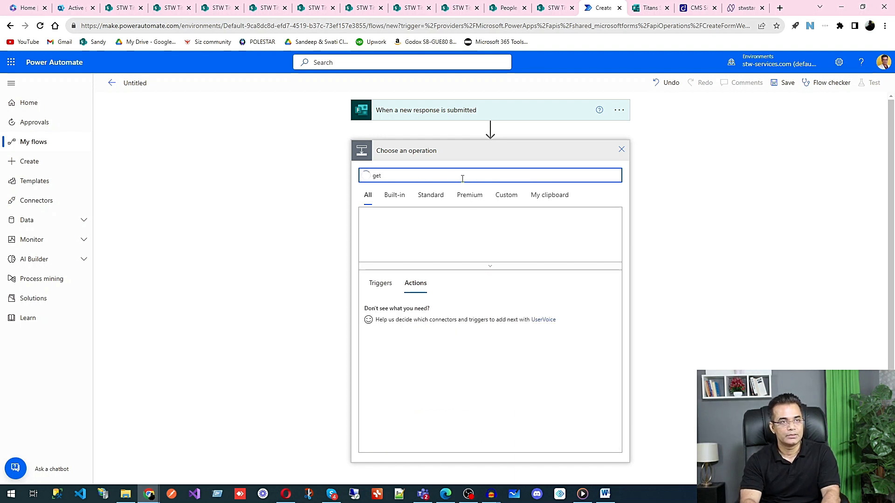
text( form)
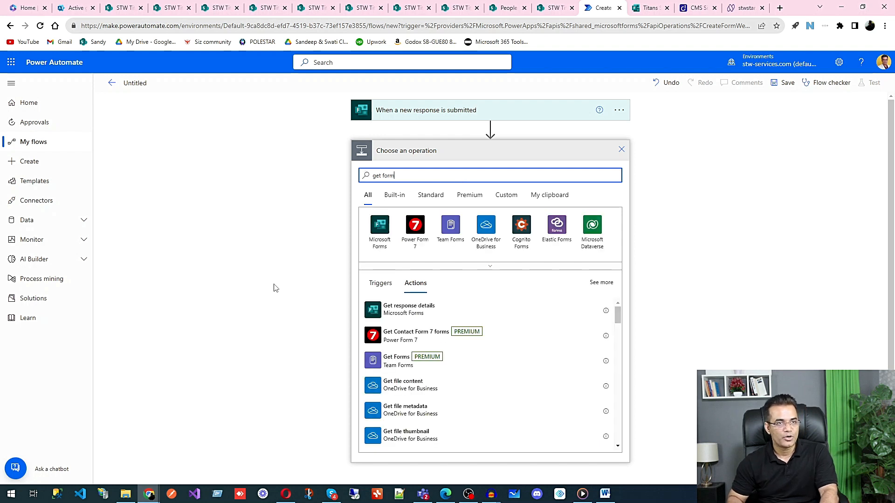
click(409, 311)
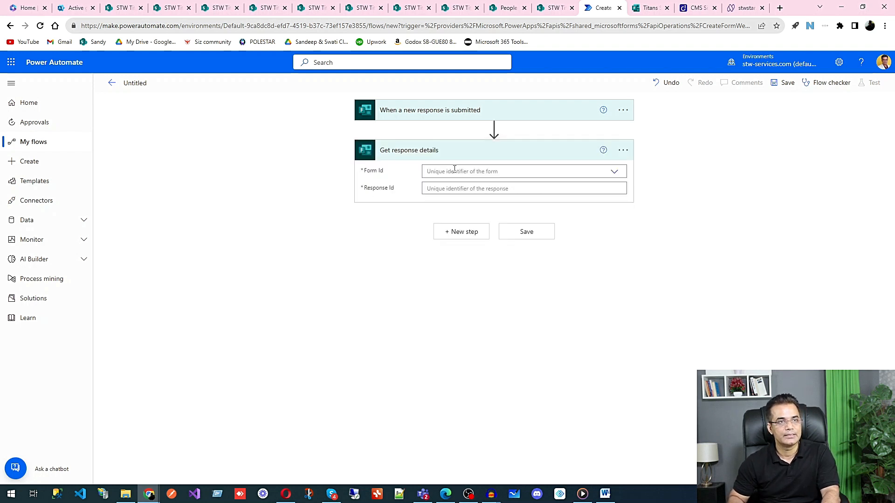
Step: Configure Get response details with Titans Support Form as the form and the trigger's Response Id as the response
click(617, 173)
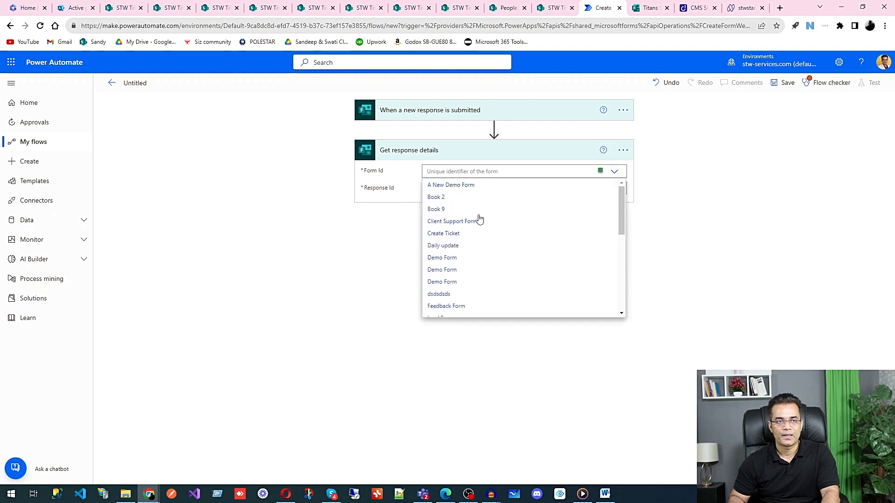
scroll(476, 275, down, 3)
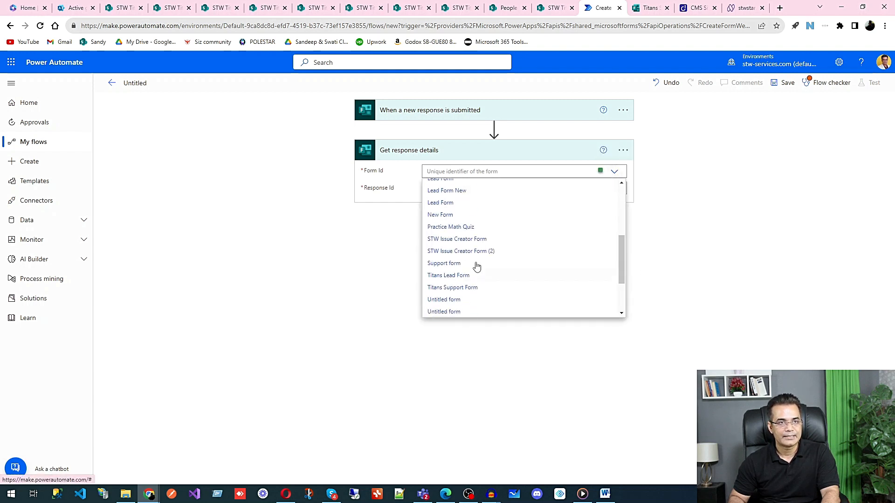
click(468, 288)
click(461, 188)
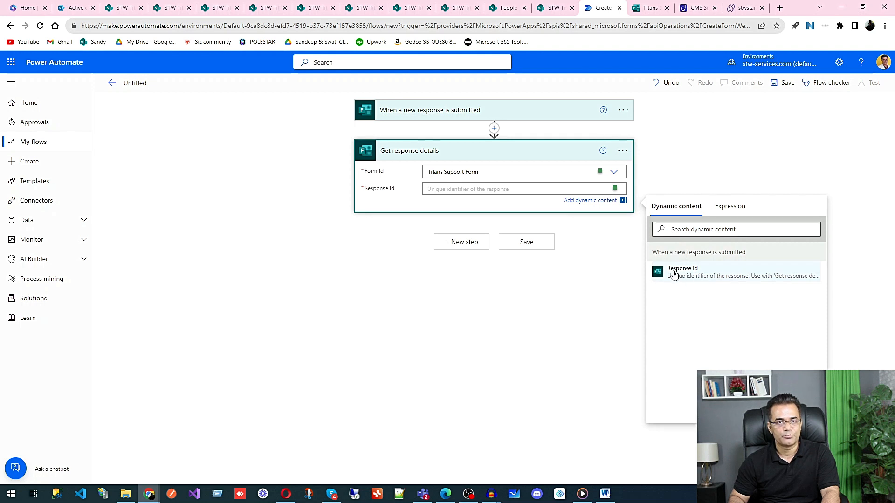
click(673, 275)
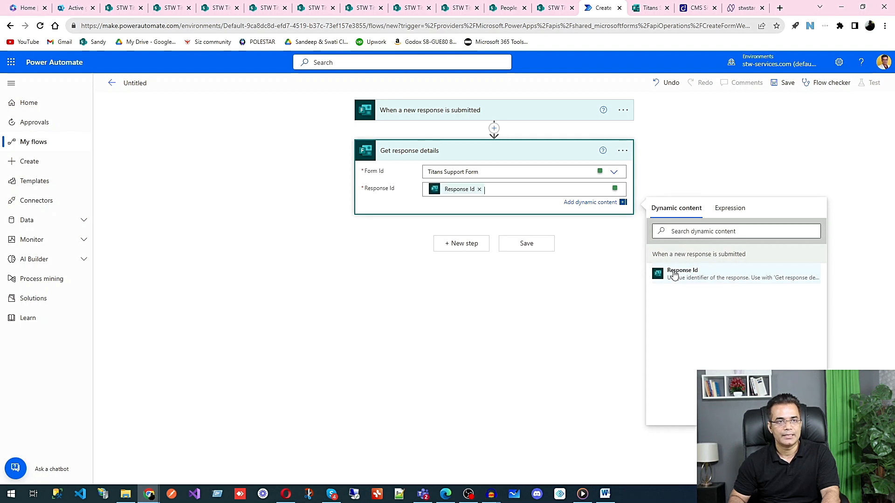
Step: Add the SharePoint action "Create item" after Get response details
click(453, 256)
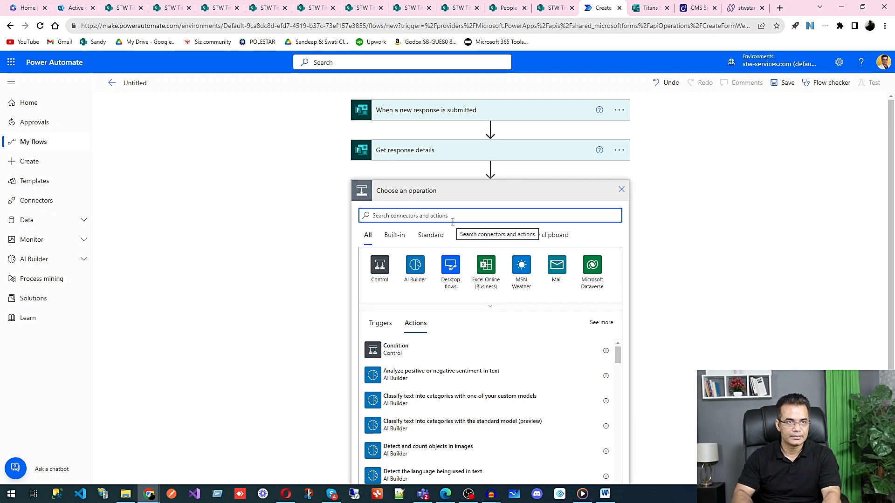
text(SharePoint)
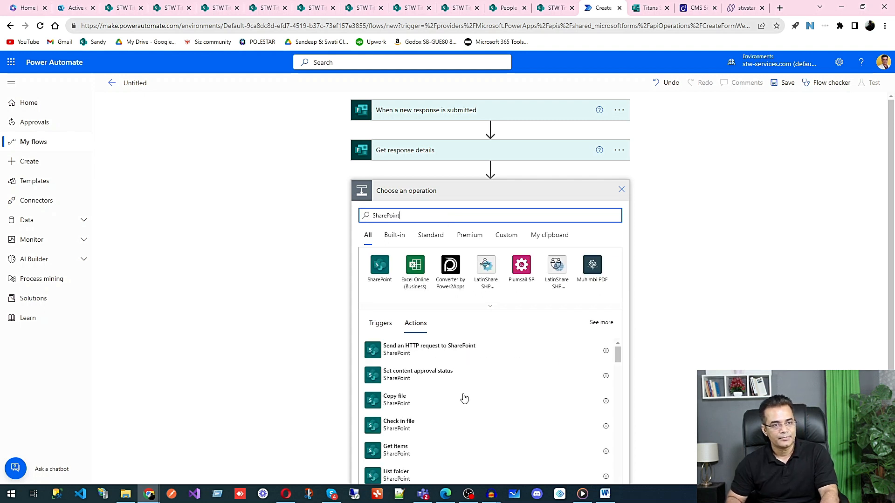
scroll(465, 383, down, 2)
scroll(431, 385, down, 1)
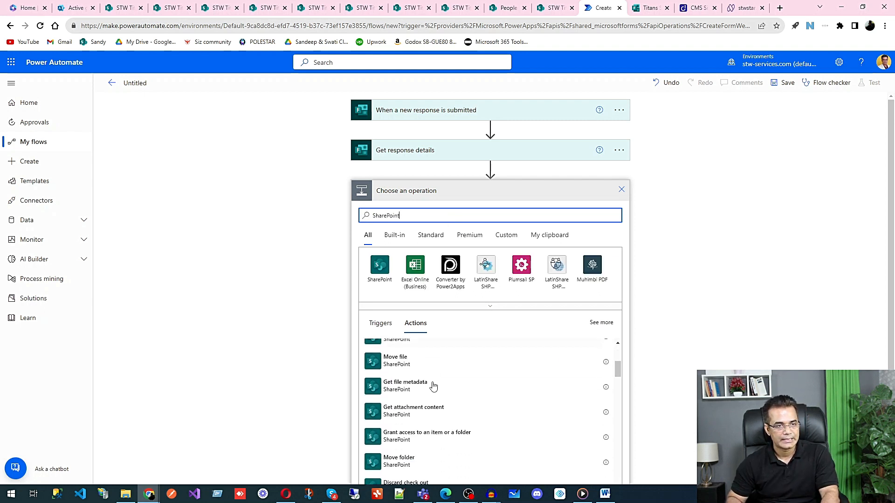
scroll(433, 386, down, 2)
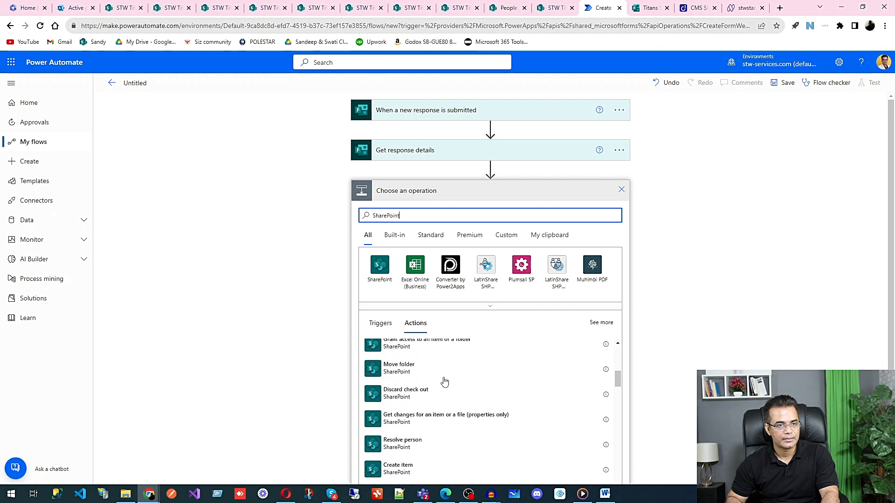
scroll(444, 381, down, 1)
click(399, 424)
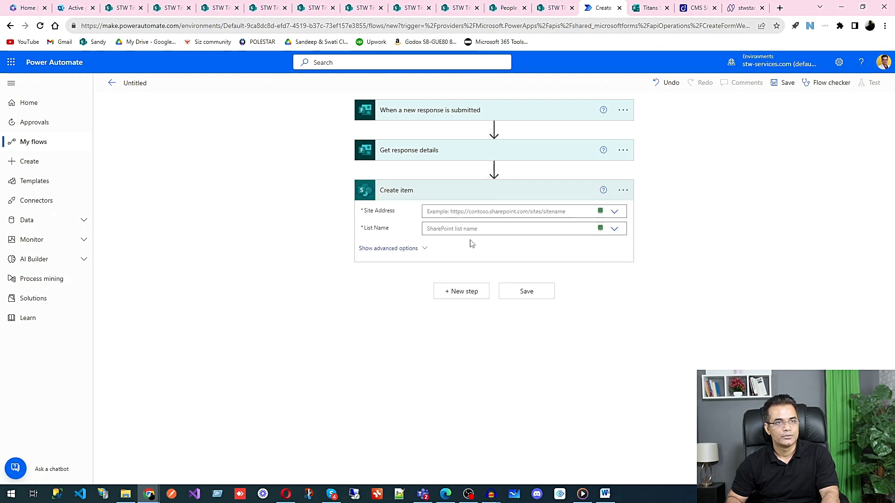
Step: Point the Create item action at the STW Titans site and its Client Tickets list
click(614, 213)
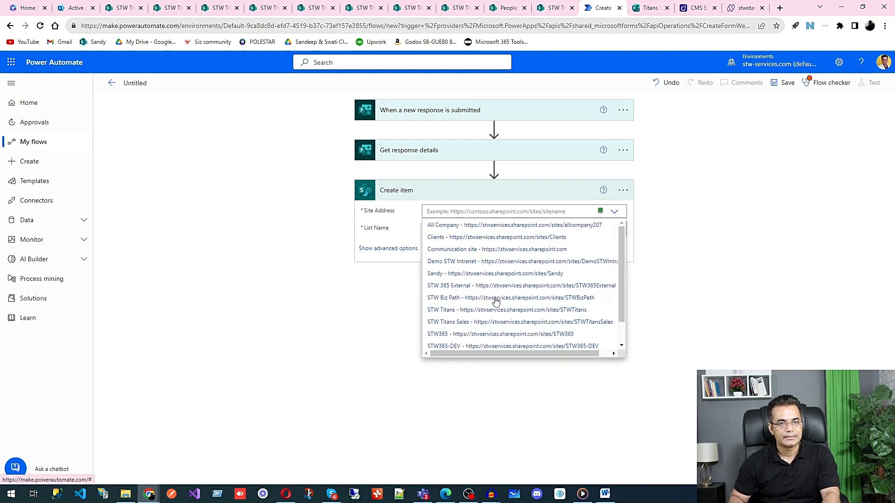
click(513, 311)
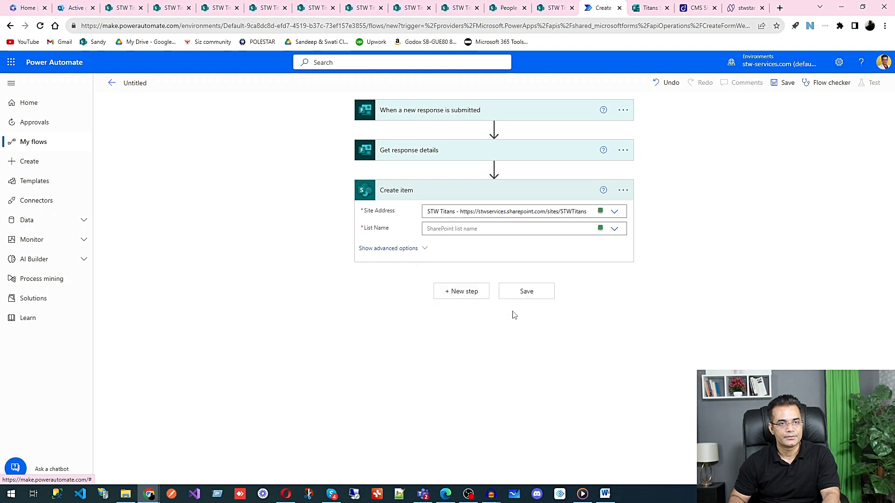
click(615, 229)
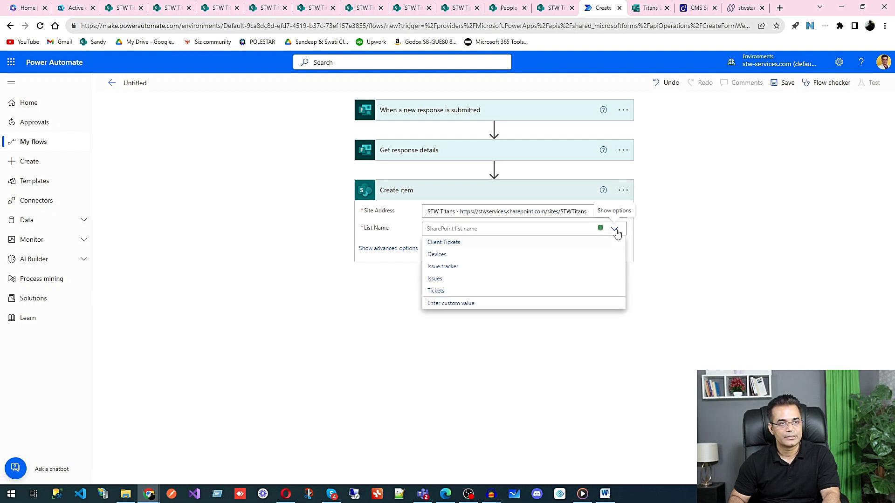
click(456, 248)
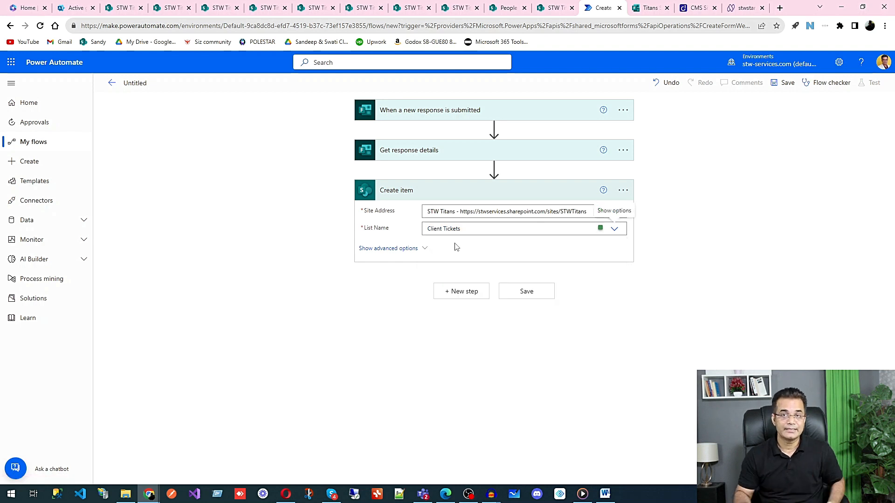
Step: Map Title to the Client Name answer and Issue description to the Error answer, checking the questions in Microsoft Forms
click(447, 246)
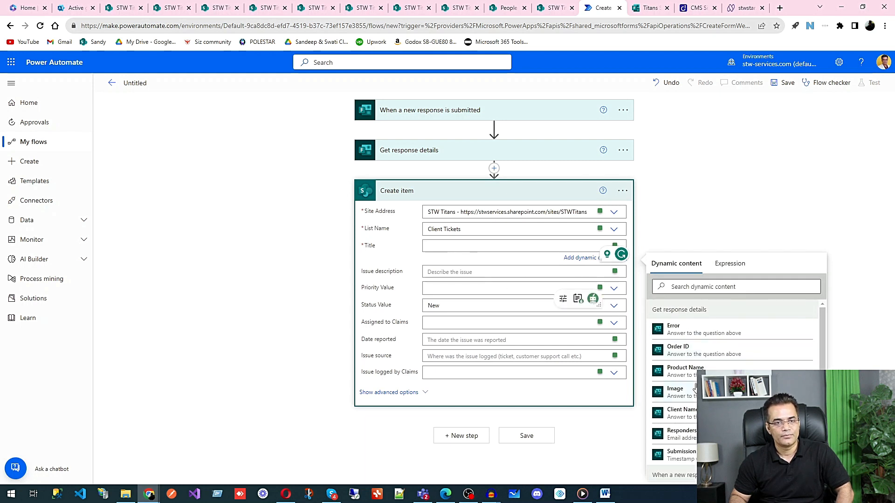
click(693, 414)
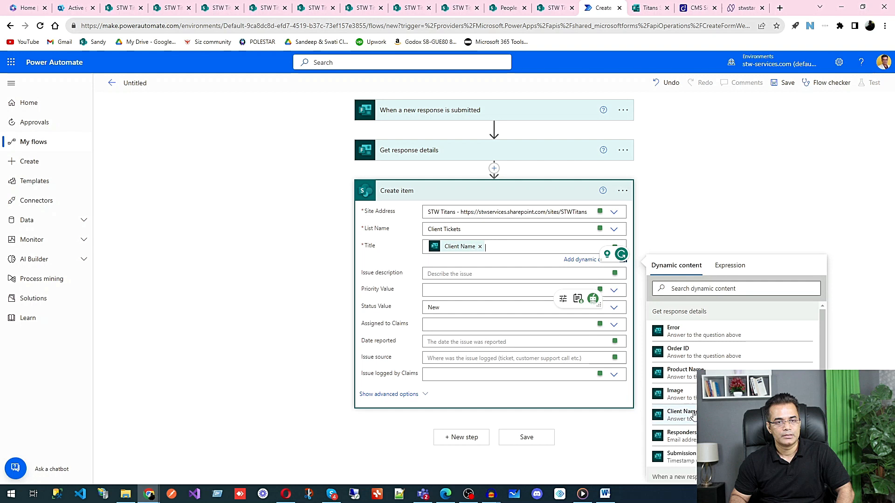
click(443, 270)
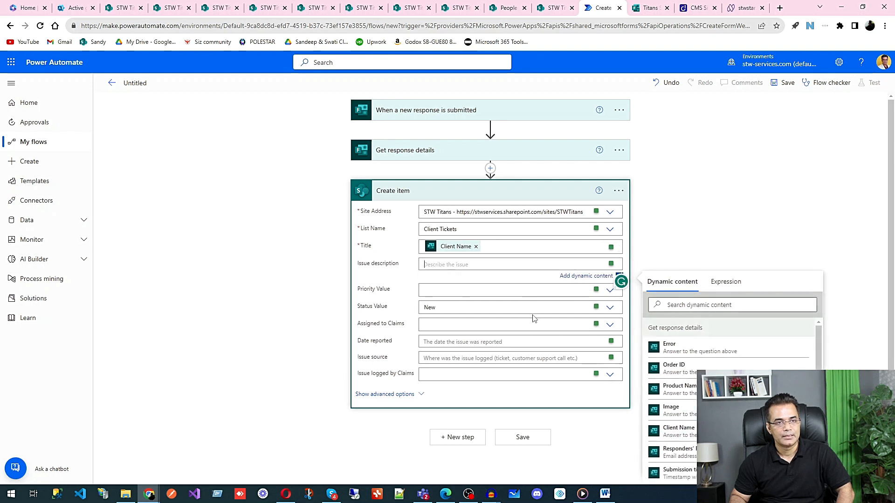
click(693, 351)
click(650, 8)
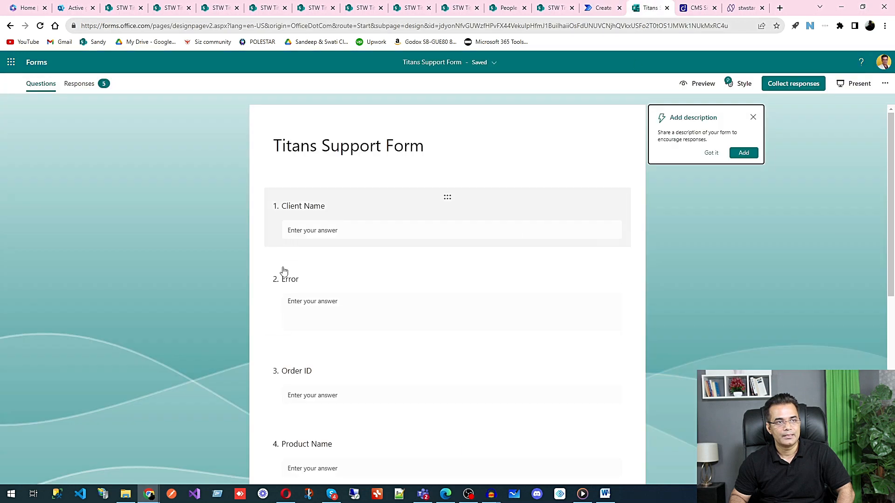
click(601, 8)
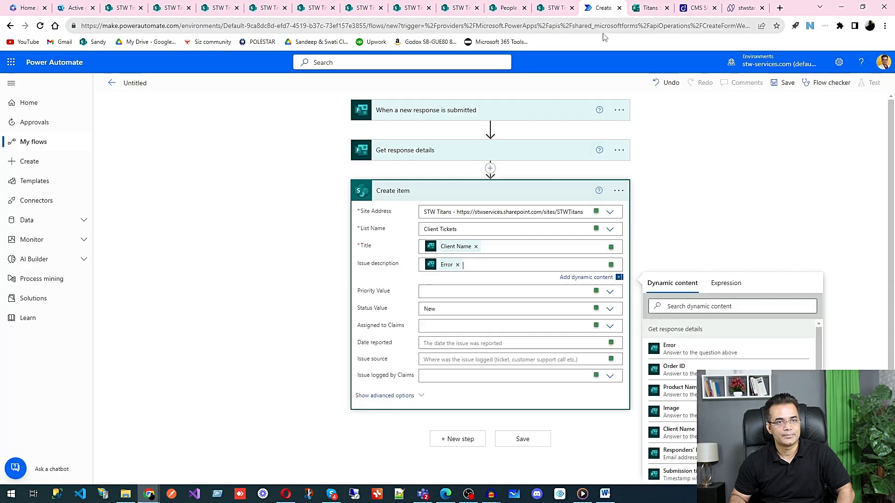
Step: Set the item's Priority Value to High and choose the responsible colleague for Assigned to Claims
click(437, 290)
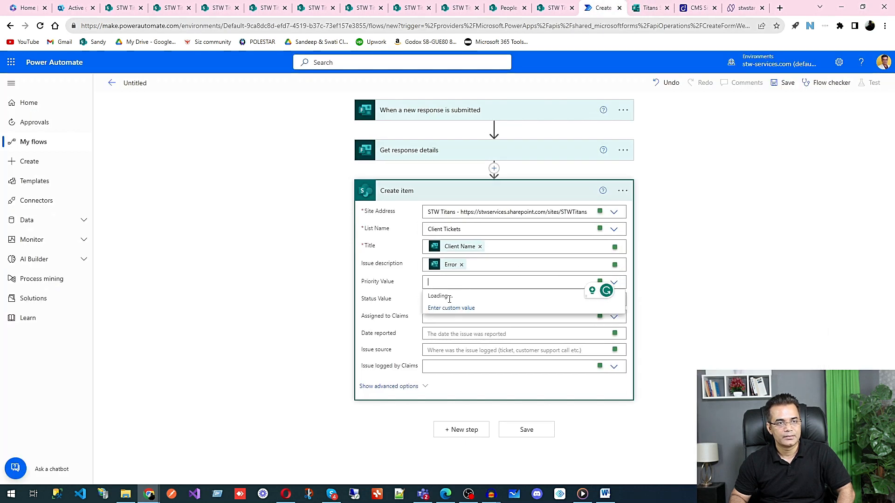
click(436, 308)
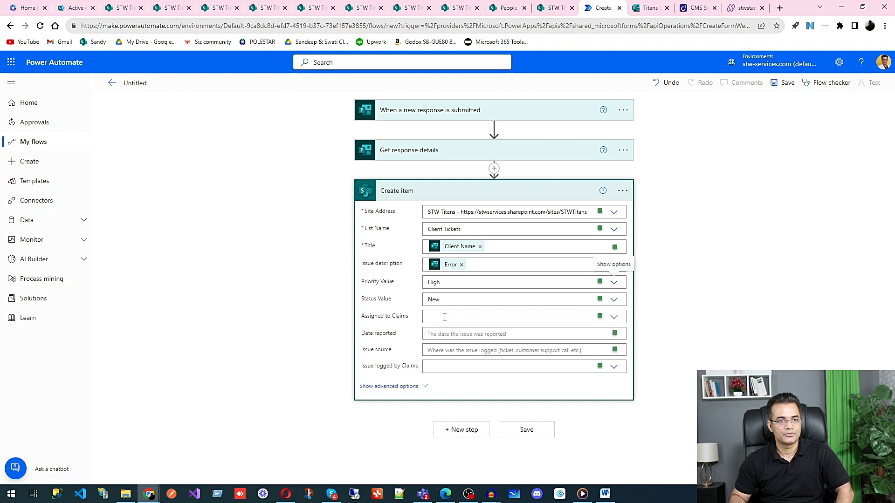
click(444, 317)
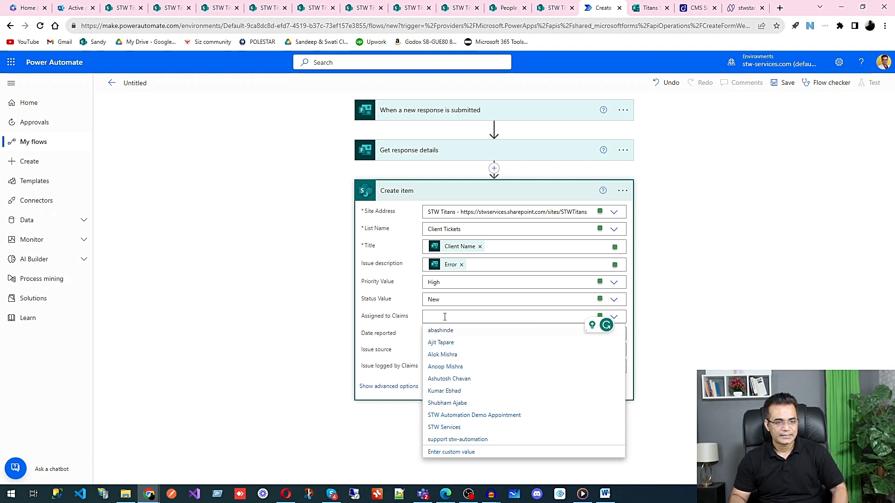
text(anoop)
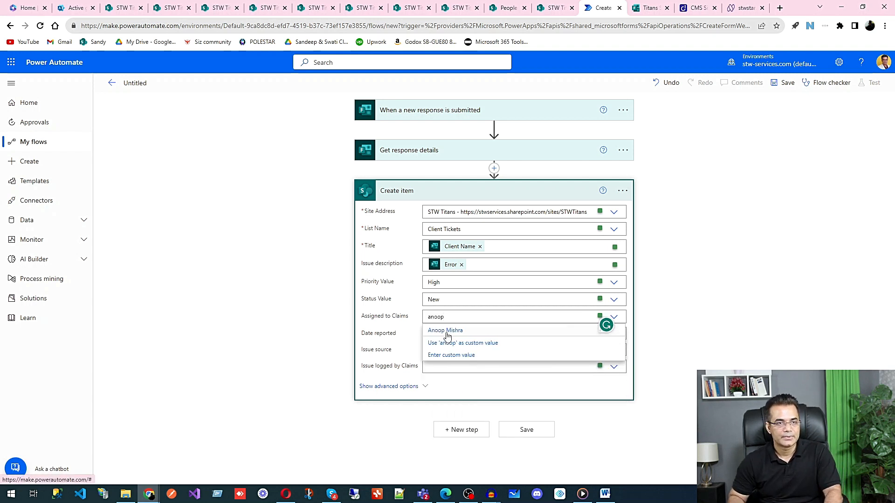
click(440, 331)
Step: Map Date reported to the response's Submission time and save the flow
click(448, 332)
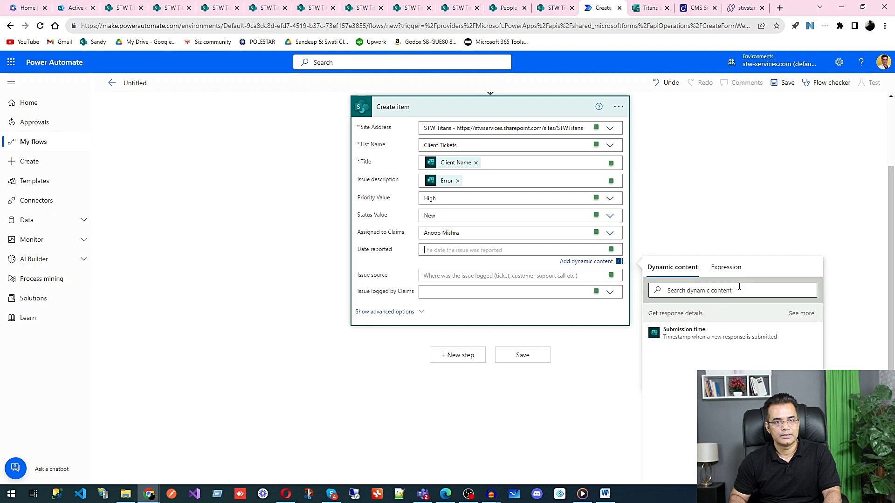
click(685, 338)
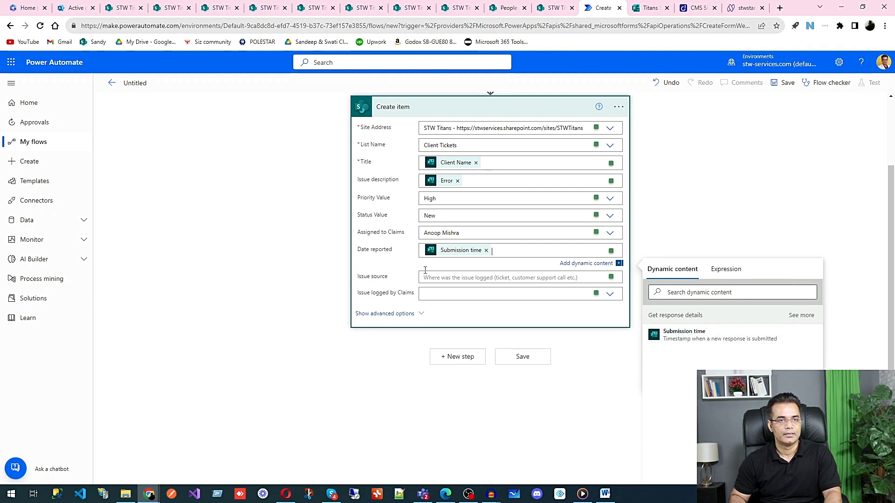
click(501, 343)
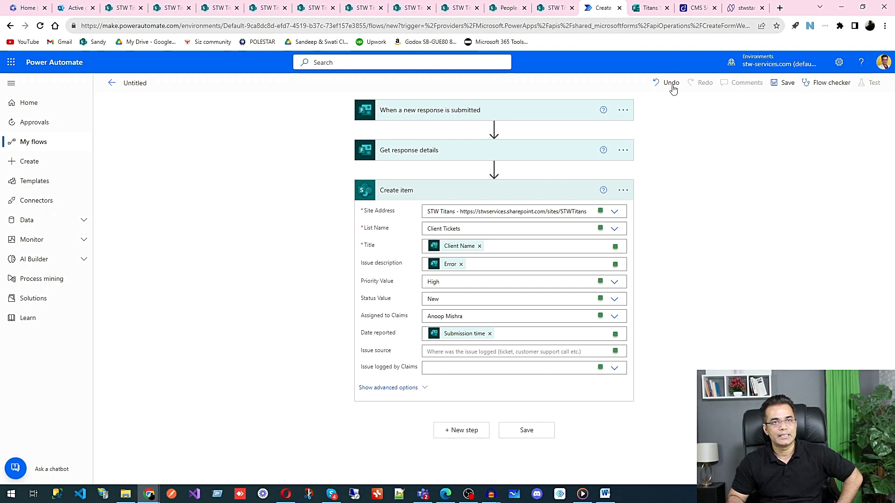
click(778, 86)
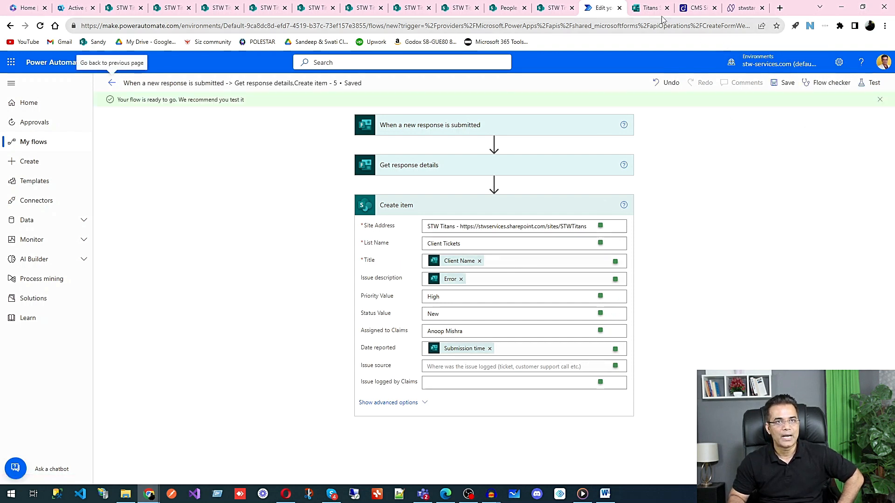
Step: Switch to the website's Ticket page and start another Titans Support Form response
click(648, 10)
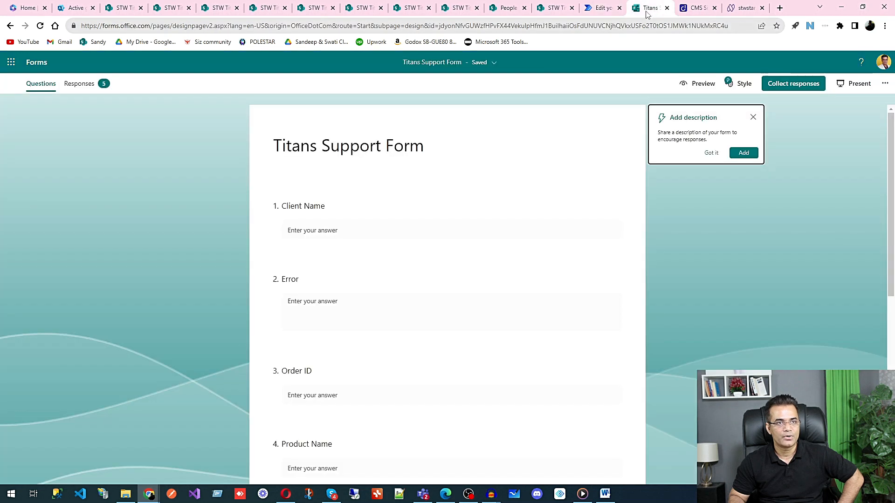
click(319, 231)
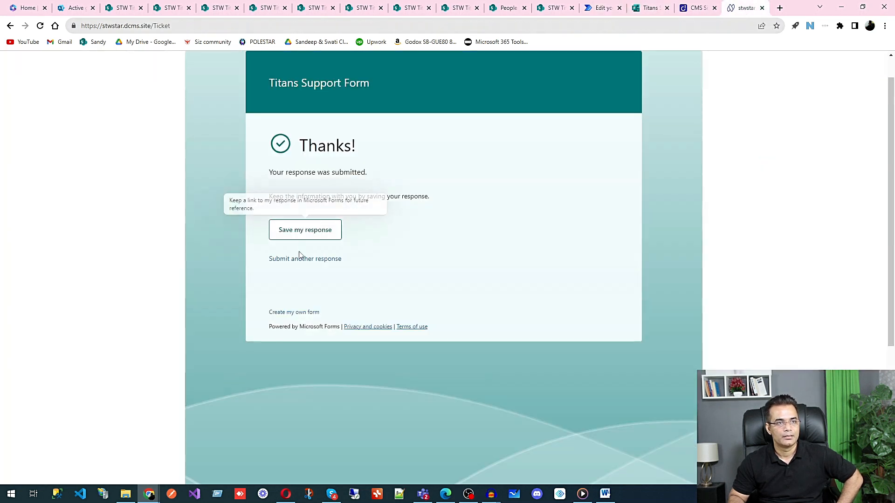
click(300, 258)
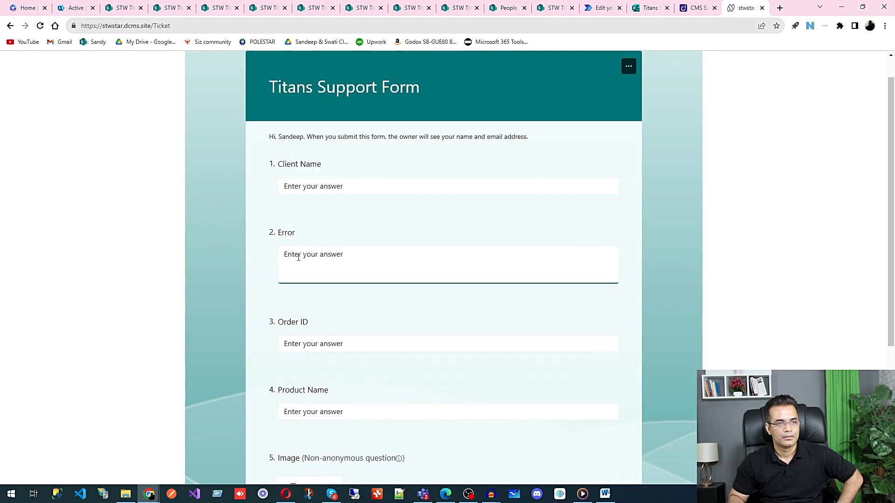
Step: Fill in the client name, "Installation Error" as the error, an order ID, and "STW 365" as the product name
click(312, 188)
text(Sandeep)
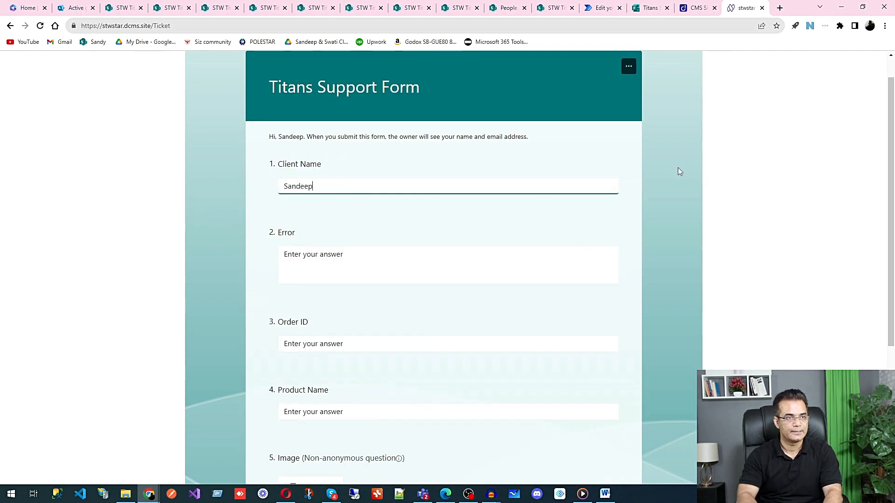
click(336, 263)
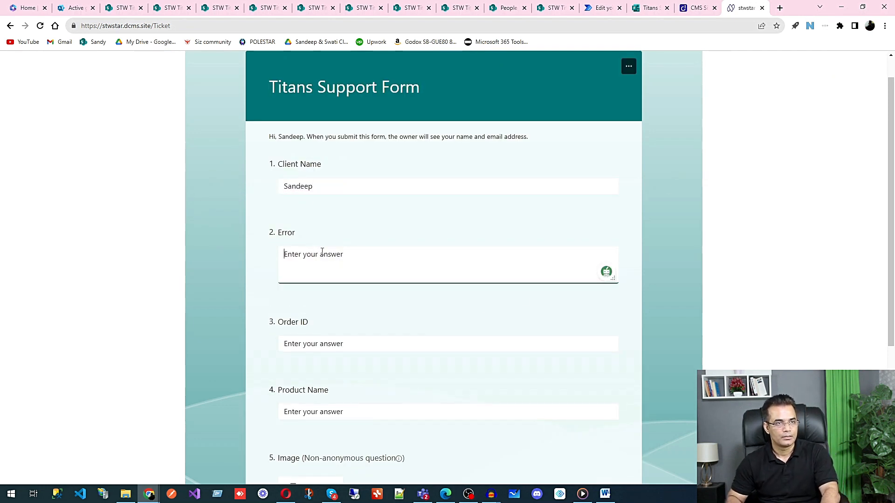
text(Installation Error)
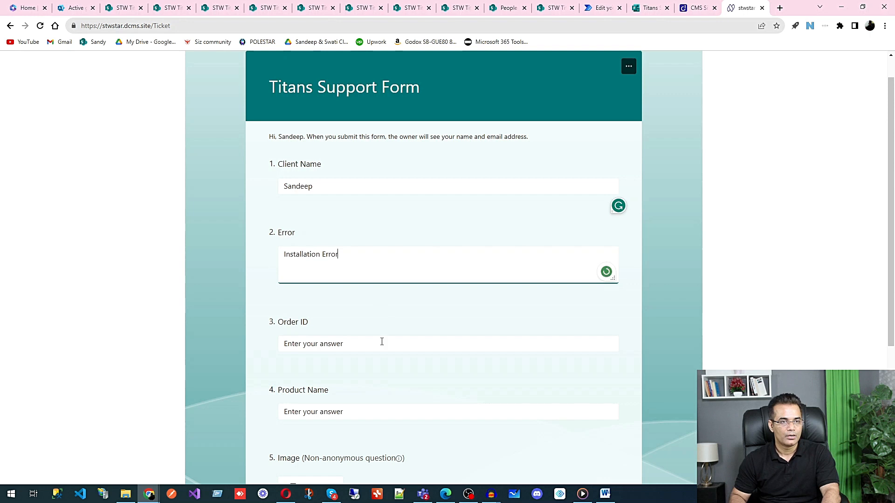
click(382, 341)
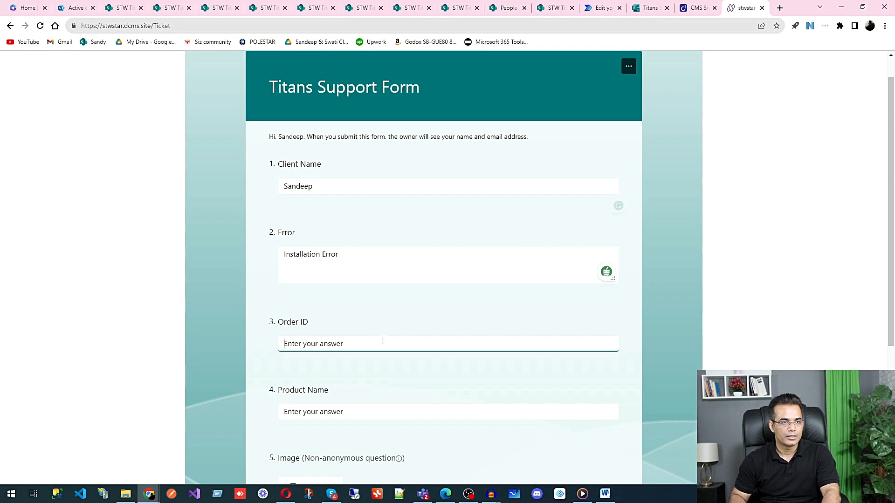
text(12354)
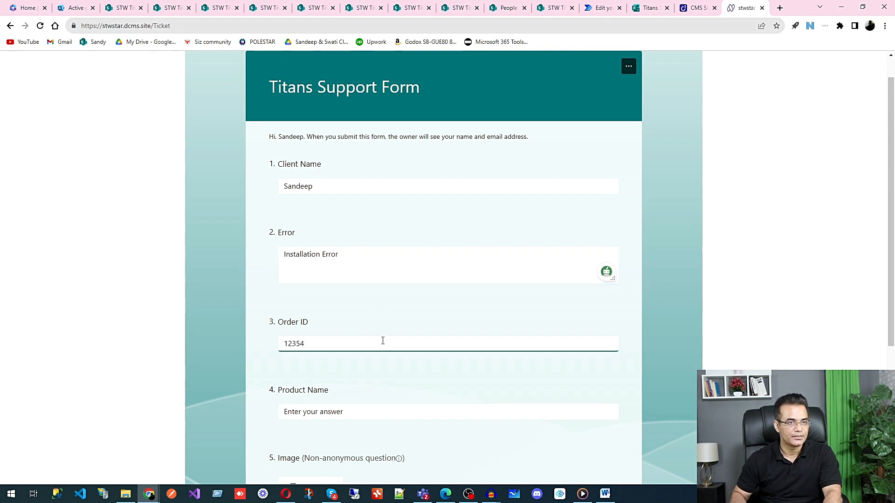
scroll(383, 341, down, 3)
click(326, 273)
text(STW 365)
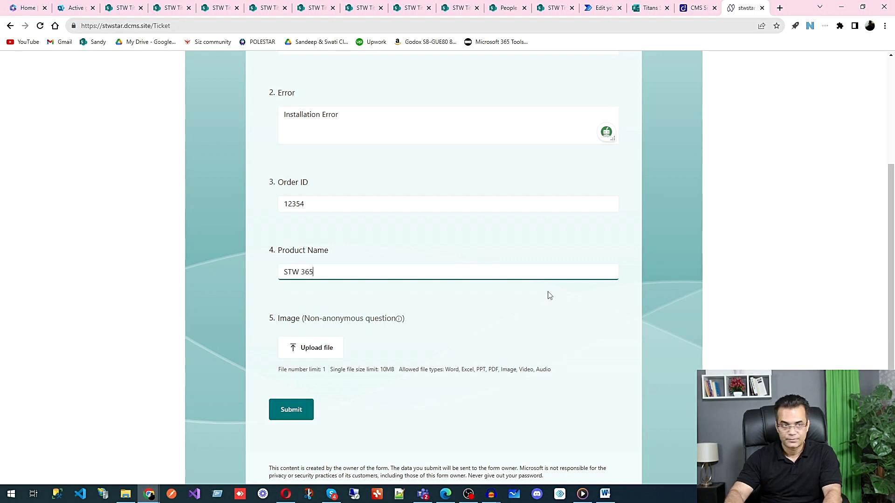
Step: Attach brain.jpg from Downloads as the image and submit the support form
click(321, 354)
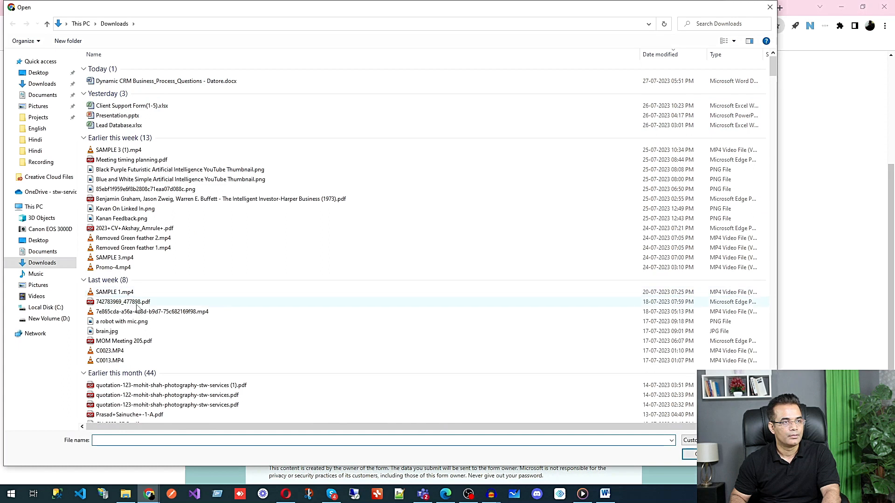
click(109, 331)
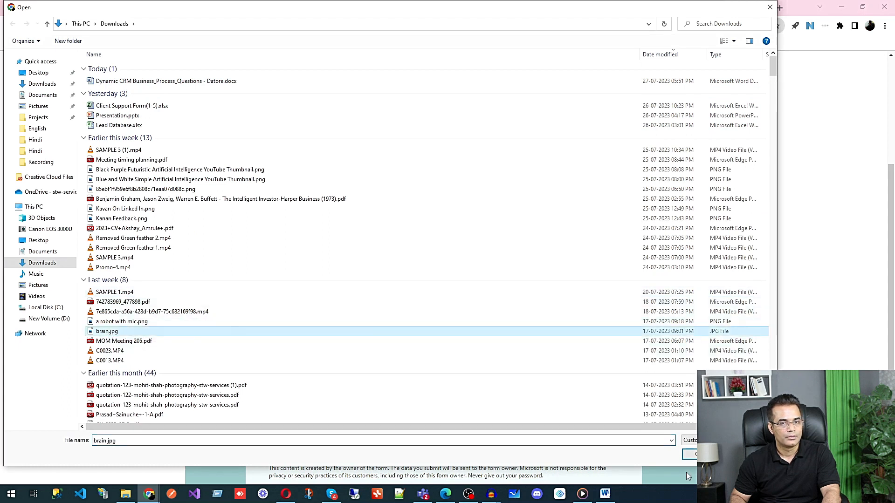
click(690, 454)
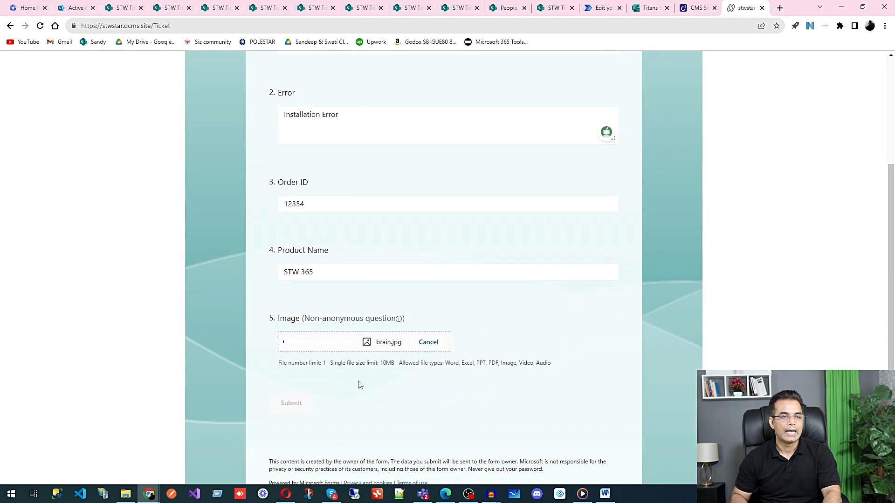
click(300, 407)
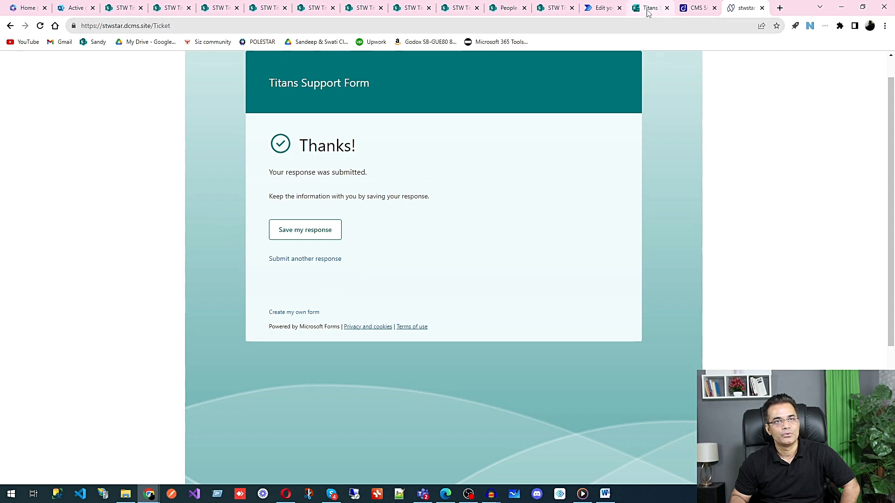
Step: Switch to the SharePoint Client Tickets list and reload it to check for the submitted ticket
click(556, 8)
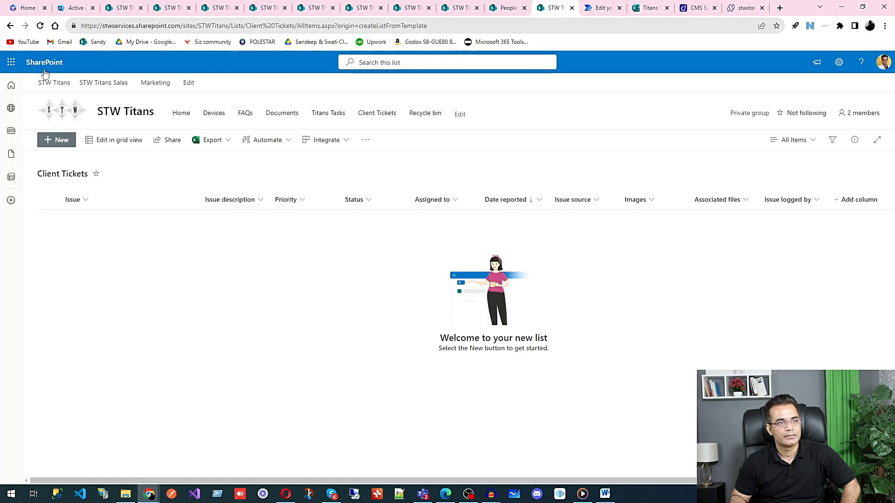
click(40, 26)
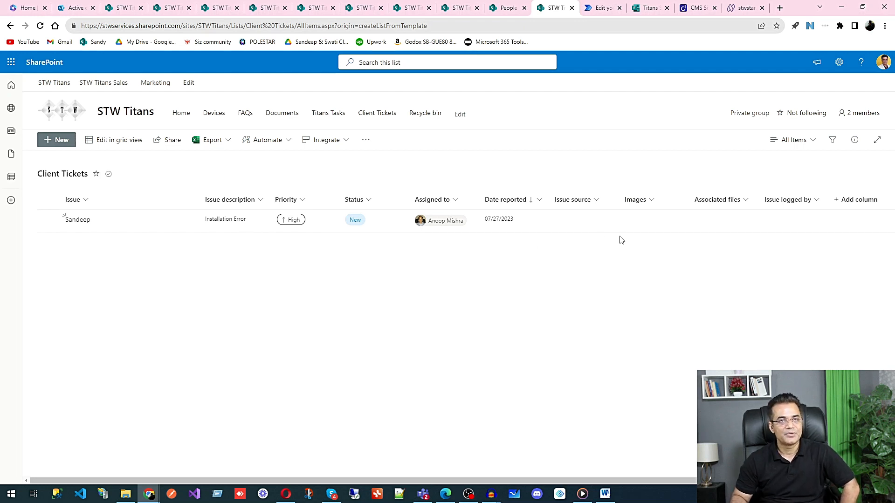
Step: Switch to the Power Automate flow and add an Apply to each control after the Create item action
click(602, 8)
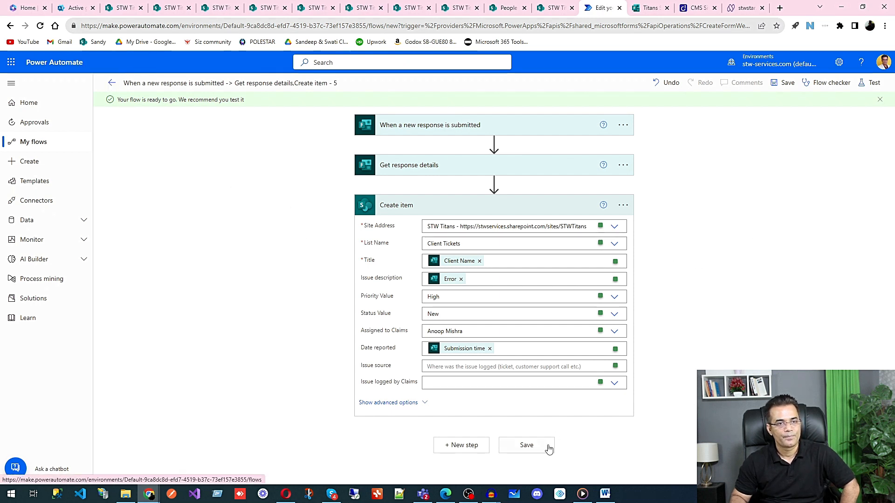
click(460, 447)
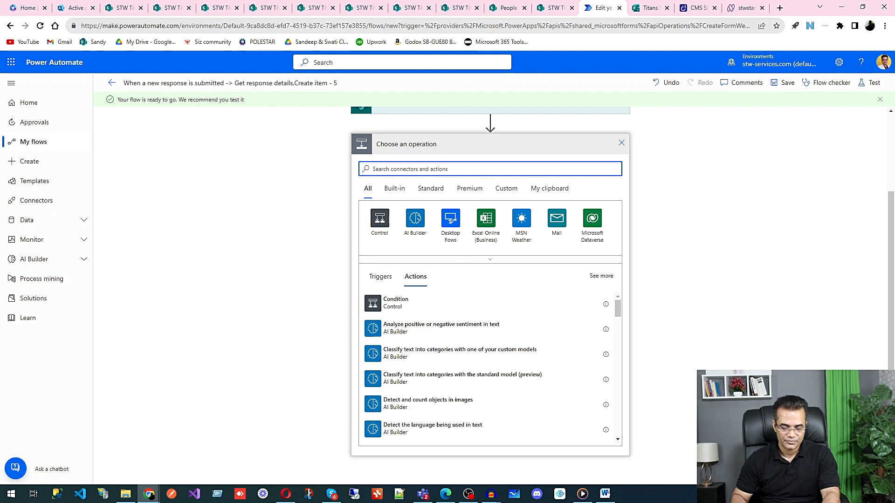
text(app)
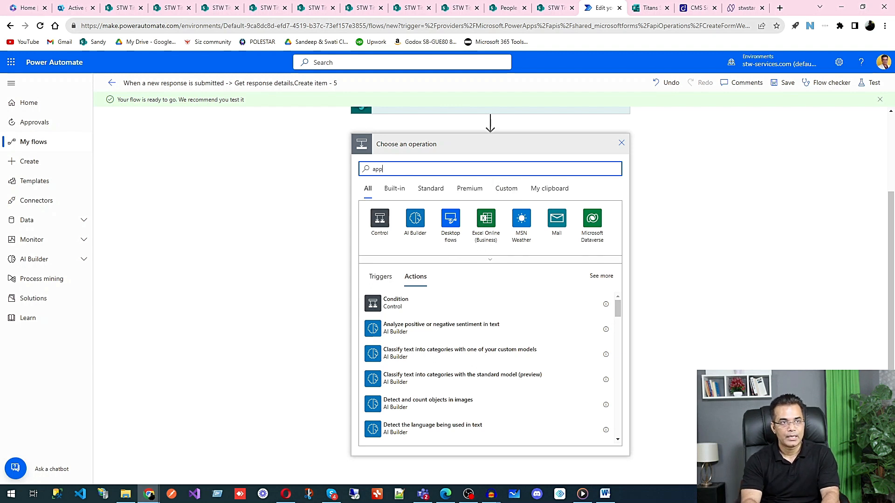
text(y to)
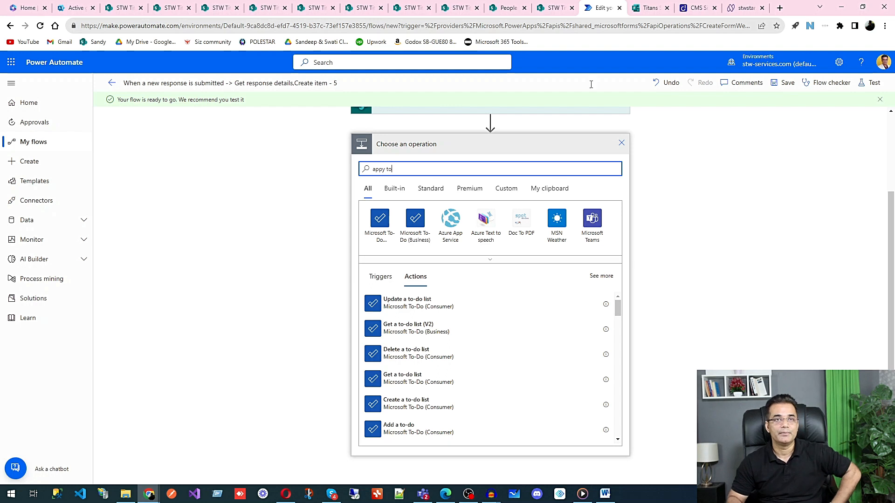
click(645, 11)
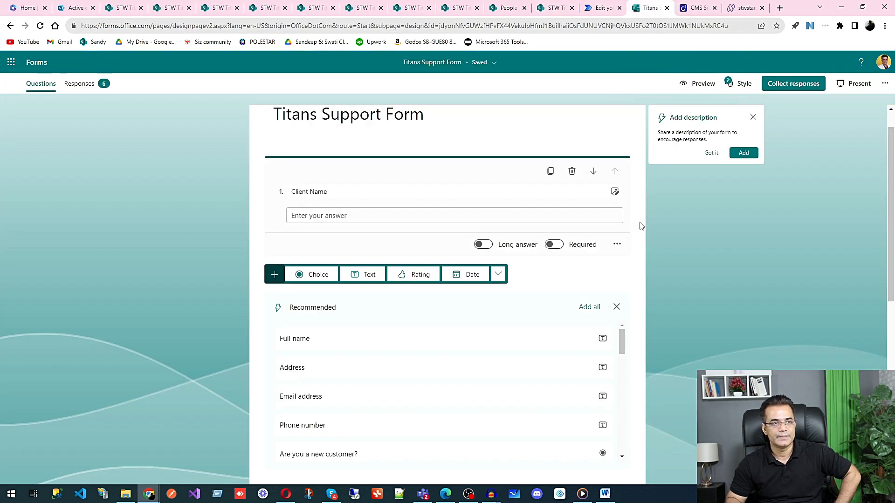
scroll(516, 261, down, 8)
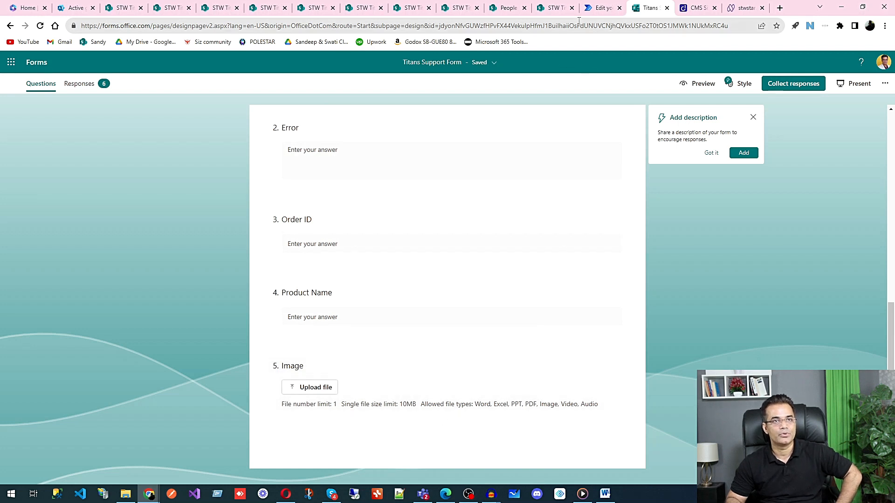
click(601, 8)
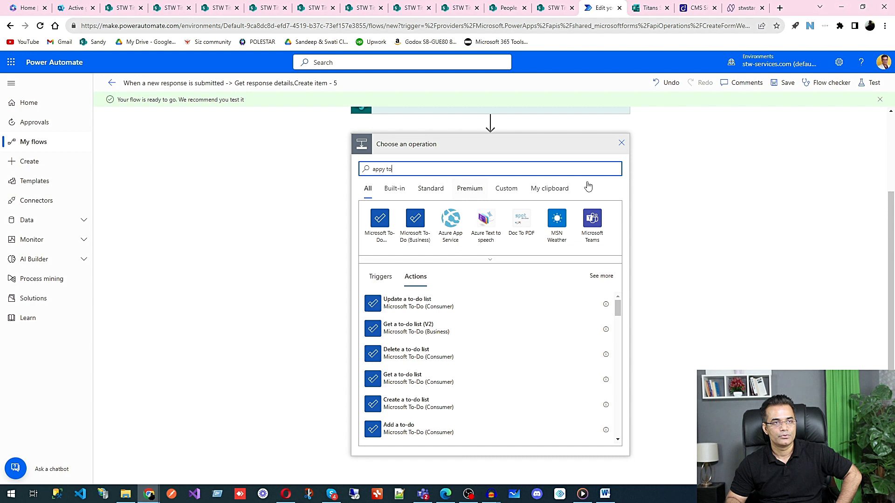
text(each)
click(425, 310)
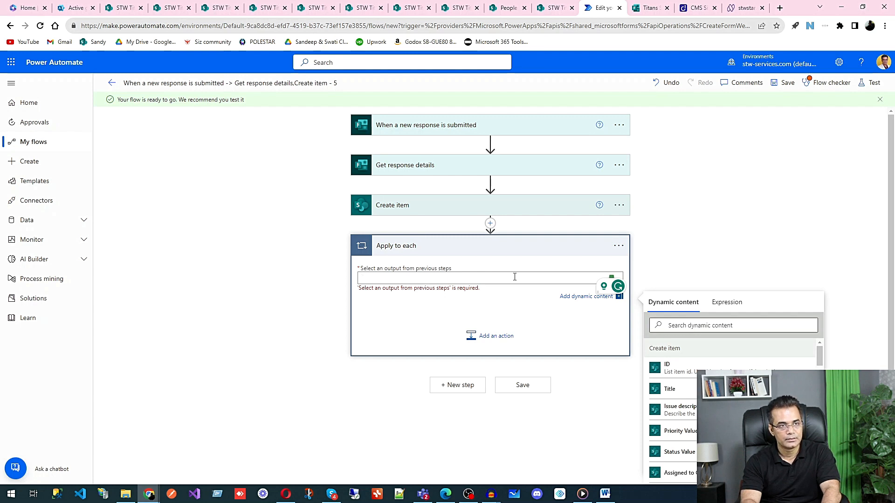
text(get file)
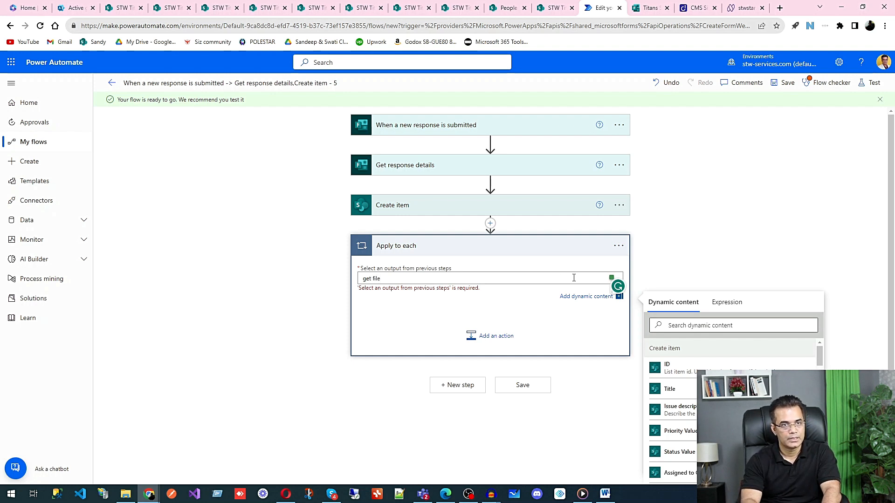
key(BackSpace)
key(BackSpace)
key(BackSpace)
key(BackSpace)
key(BackSpace)
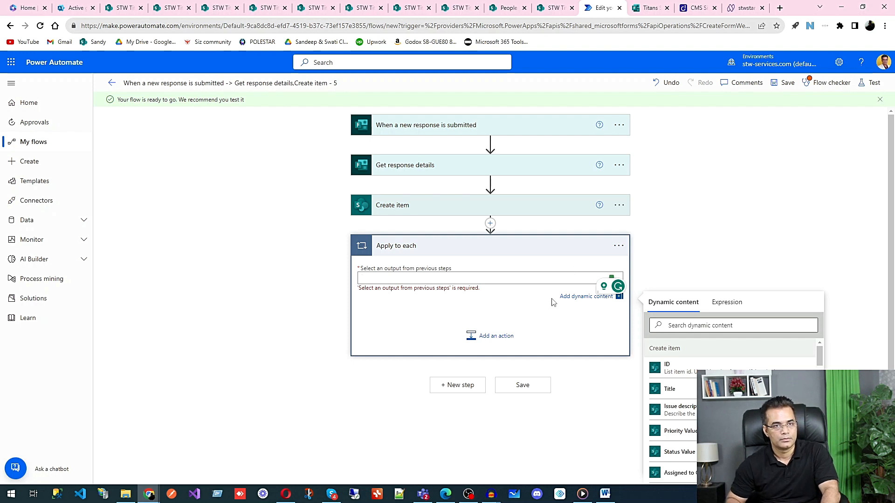
Step: Start an expression for the Apply to each input using the json() conversion function
click(523, 296)
click(472, 279)
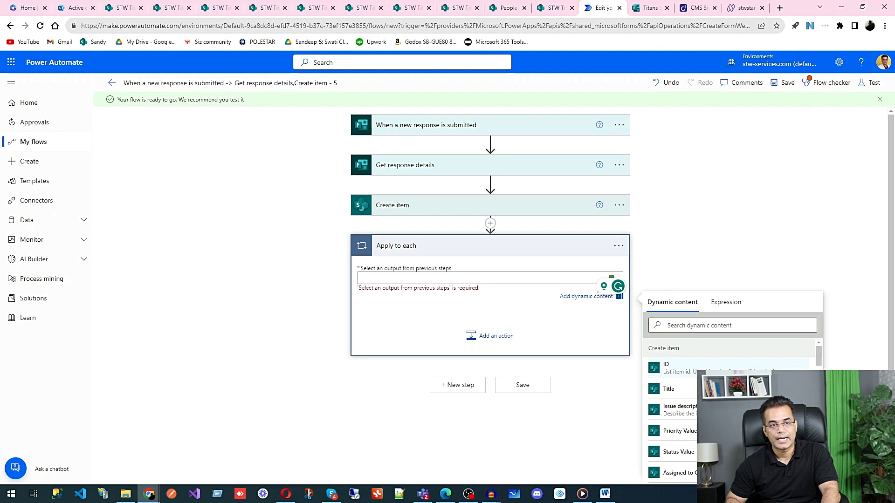
click(722, 309)
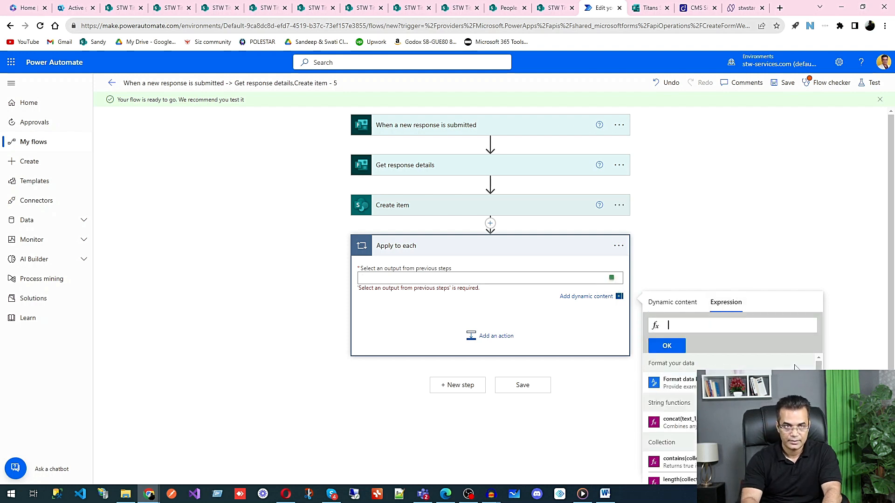
scroll(841, 272, down, 1)
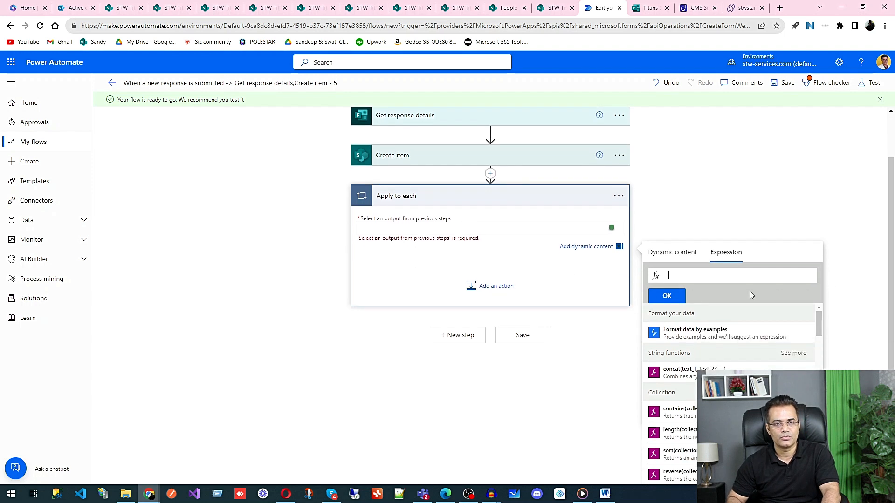
scroll(736, 396, down, 2)
scroll(727, 324, down, 3)
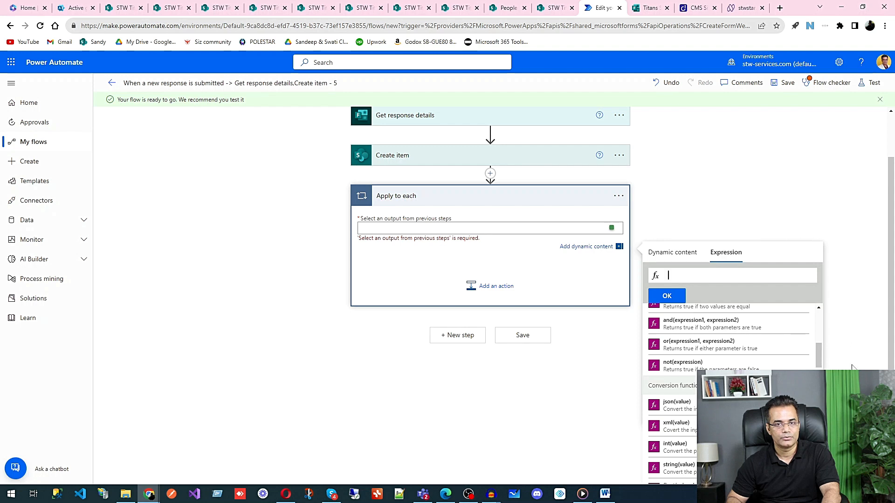
click(670, 409)
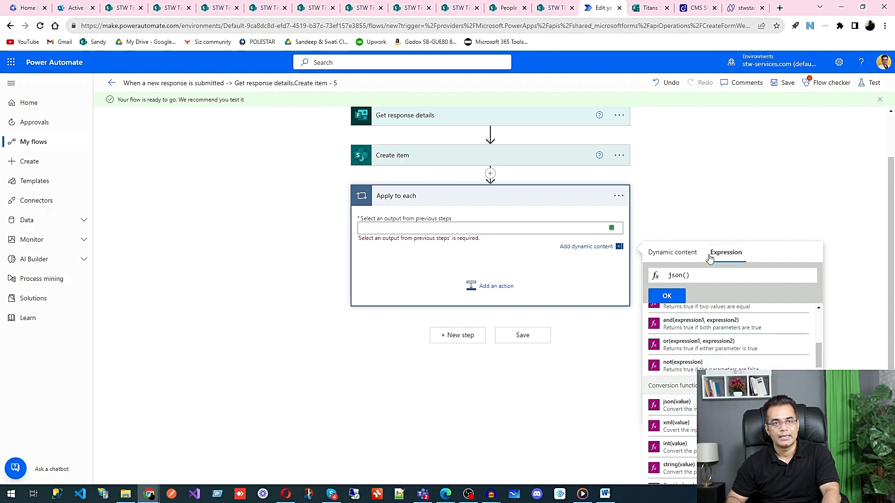
Step: Insert the Image answer from Get response details into json() and apply the expression as the Apply to each input
click(673, 257)
scroll(728, 354, down, 8)
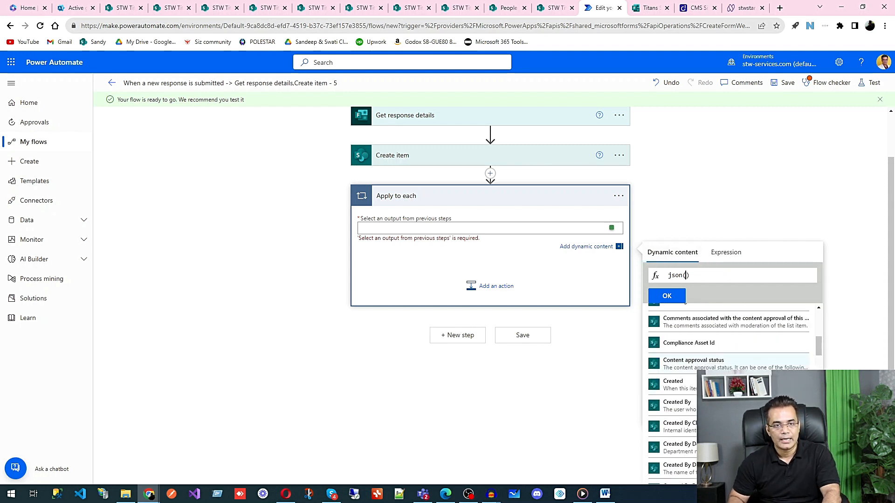
scroll(728, 368, down, 6)
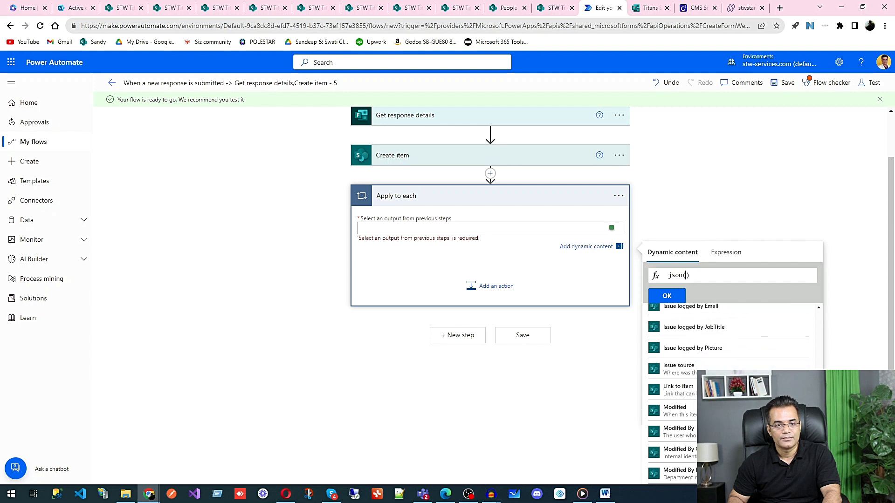
scroll(728, 368, down, 3)
scroll(728, 368, down, 5)
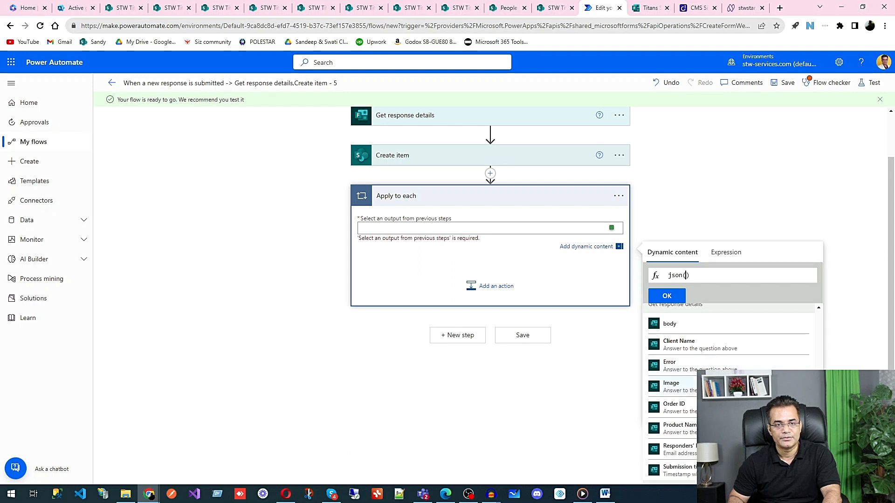
click(727, 386)
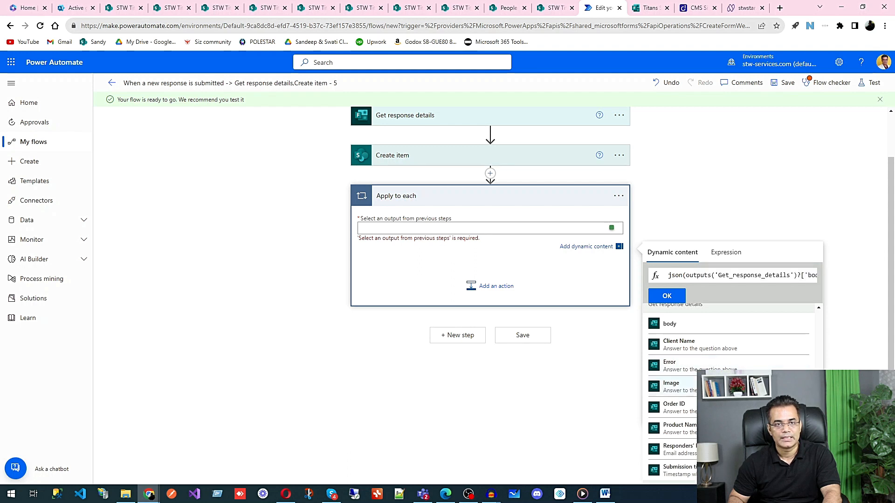
click(667, 296)
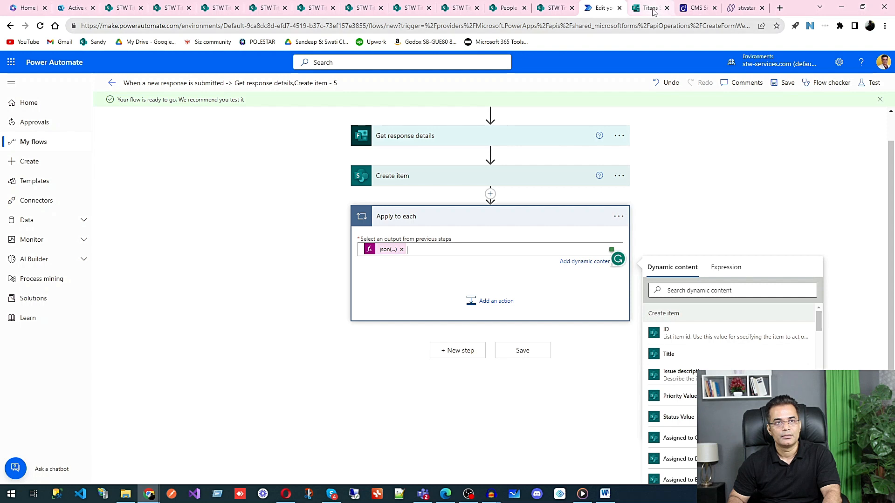
Step: Check the Titans Support Form's questions, return to the flow, and add SharePoint's Add attachment action inside the Apply to each loop
click(650, 8)
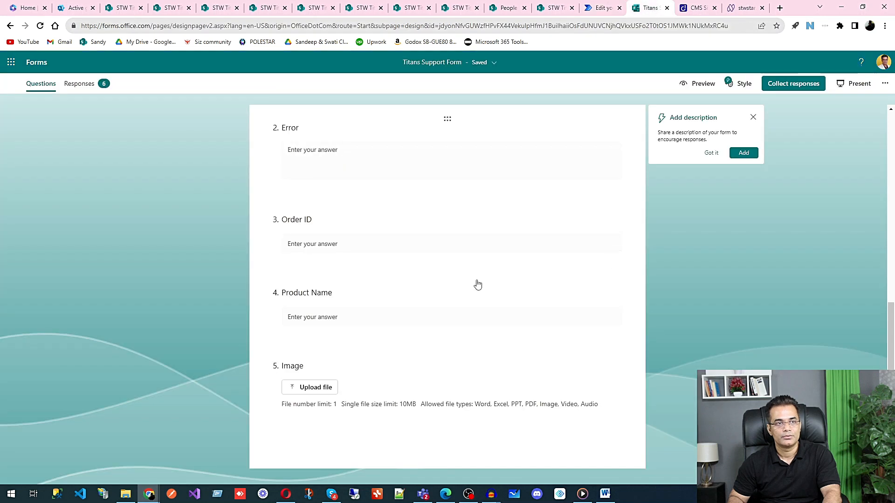
click(601, 8)
click(493, 304)
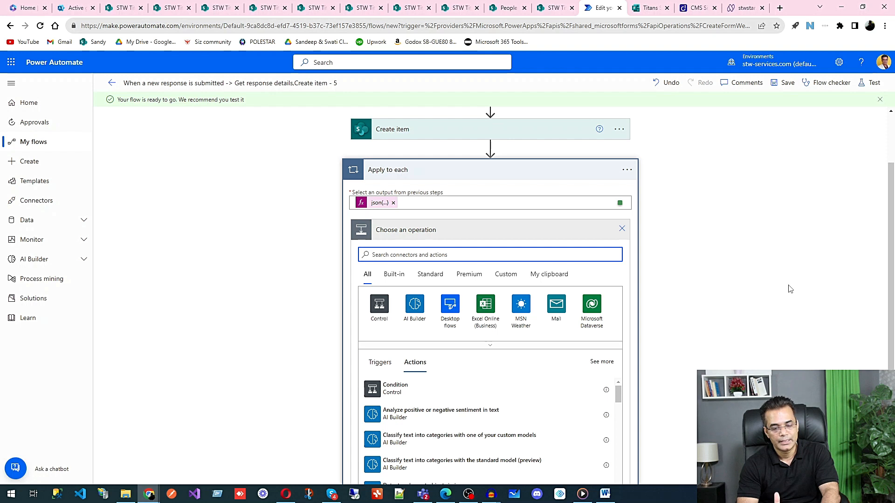
text(add)
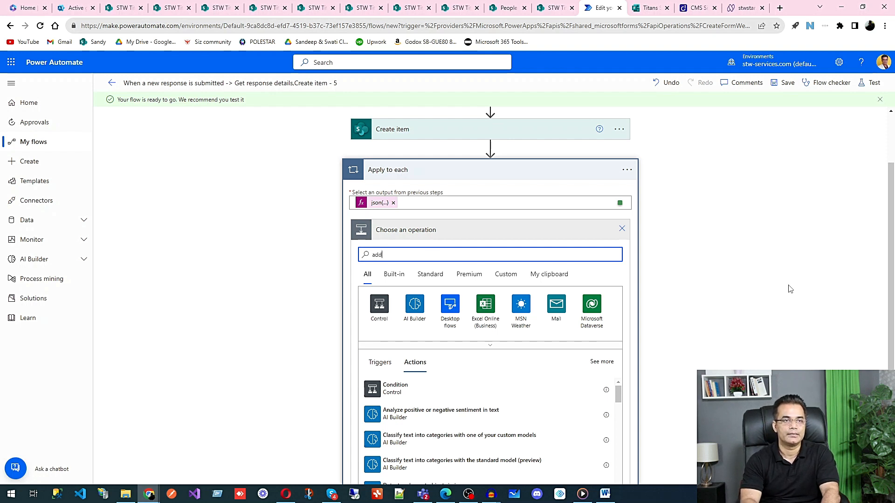
text( at)
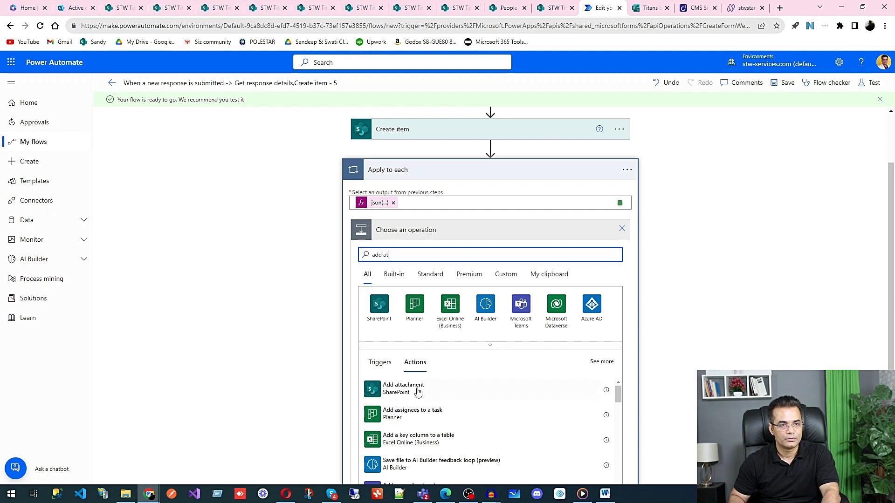
click(418, 392)
Step: Set the Add attachment action's site address to STW Titans and its list name to Client Tickets
click(513, 304)
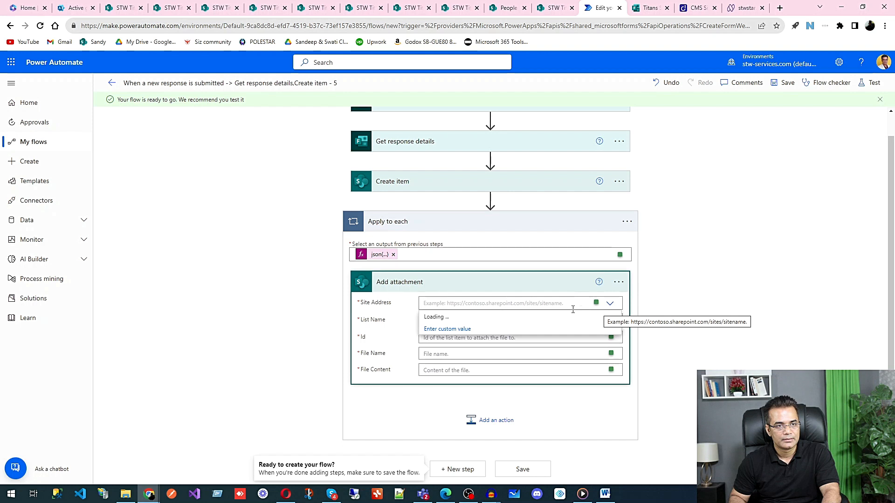
click(610, 304)
click(610, 304)
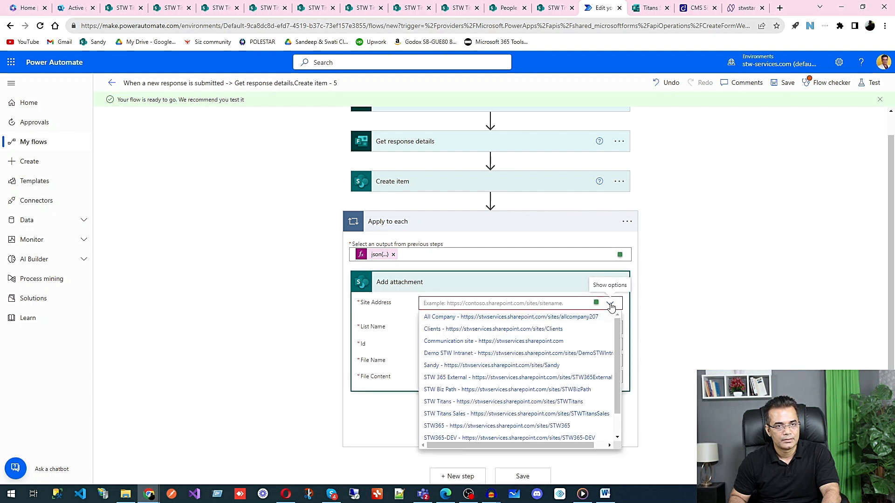
click(574, 402)
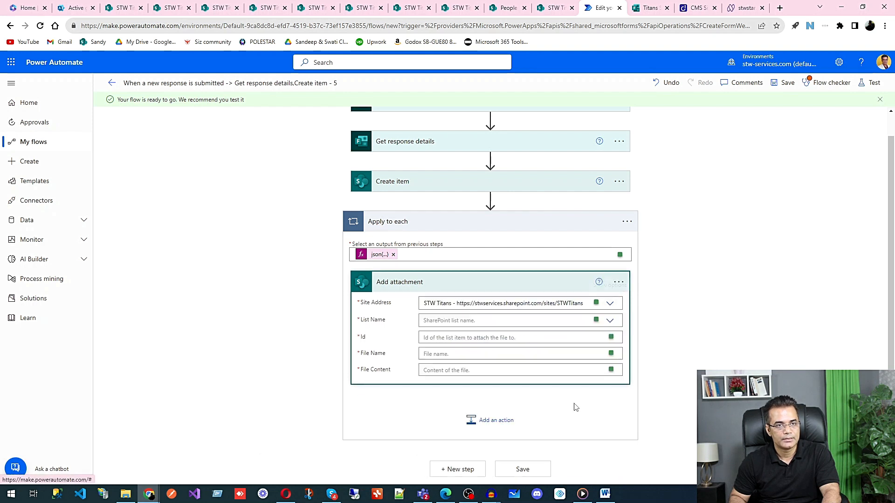
click(488, 321)
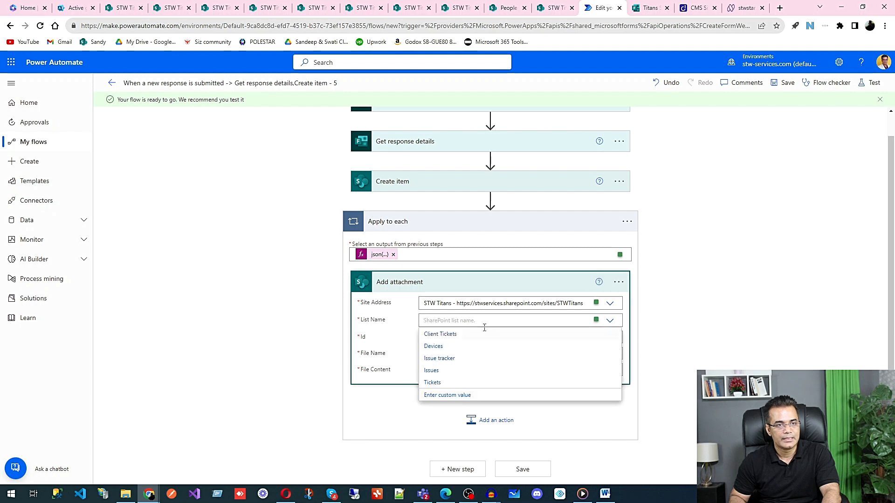
click(458, 338)
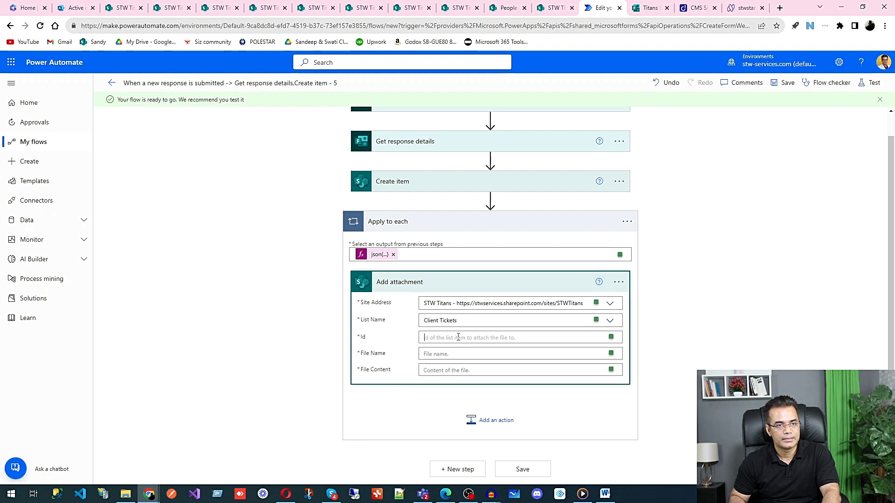
Step: Set the attachment's Id to the ID output of the Create item action
click(458, 336)
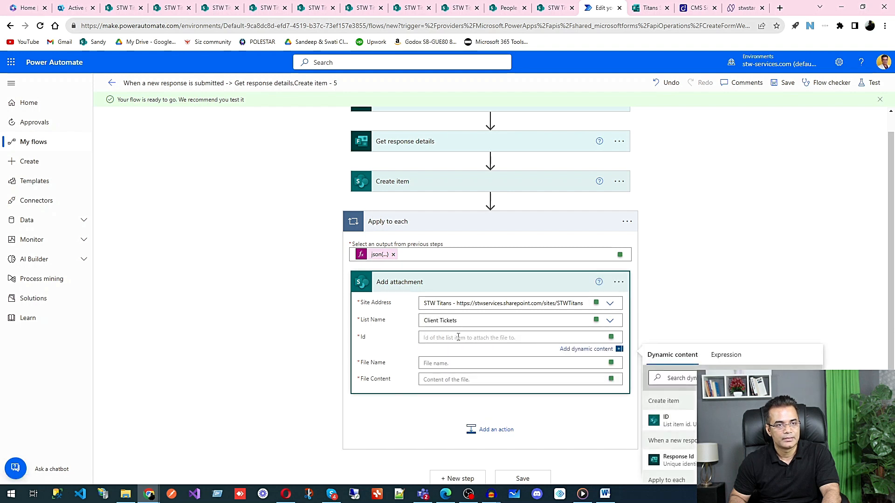
click(671, 425)
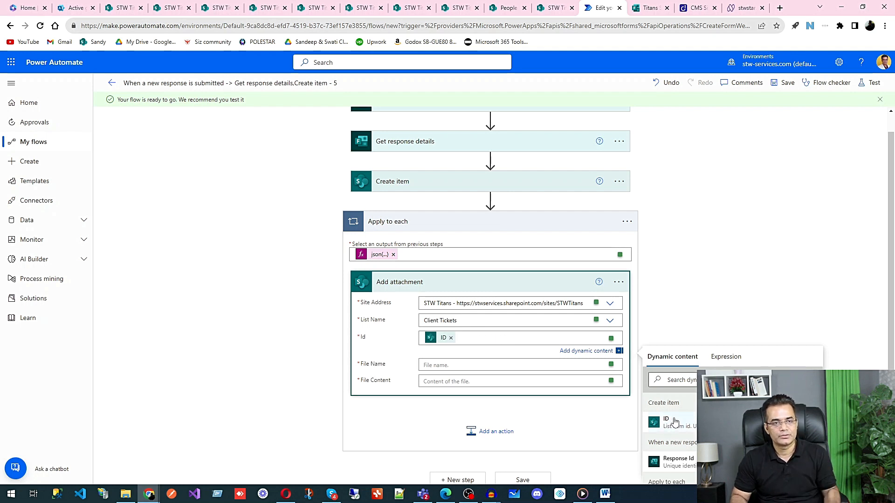
scroll(406, 179, up, 1)
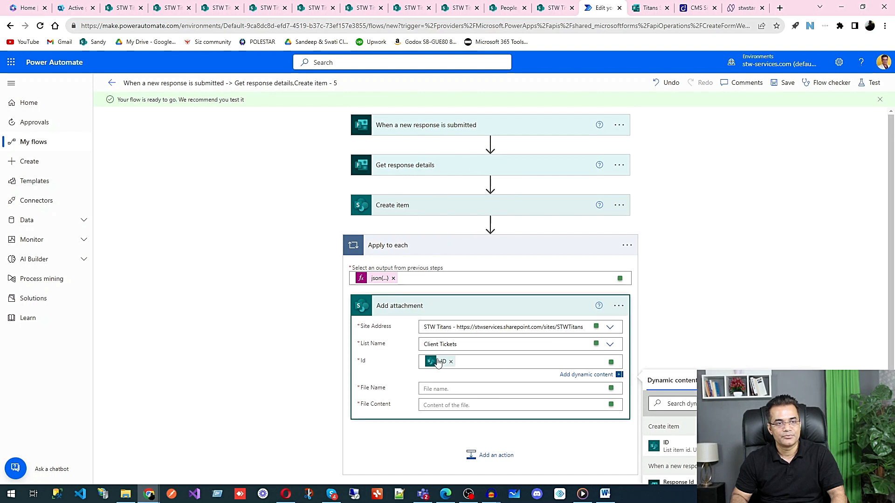
Step: Open the expression editor for the Add attachment action's File Name
click(514, 388)
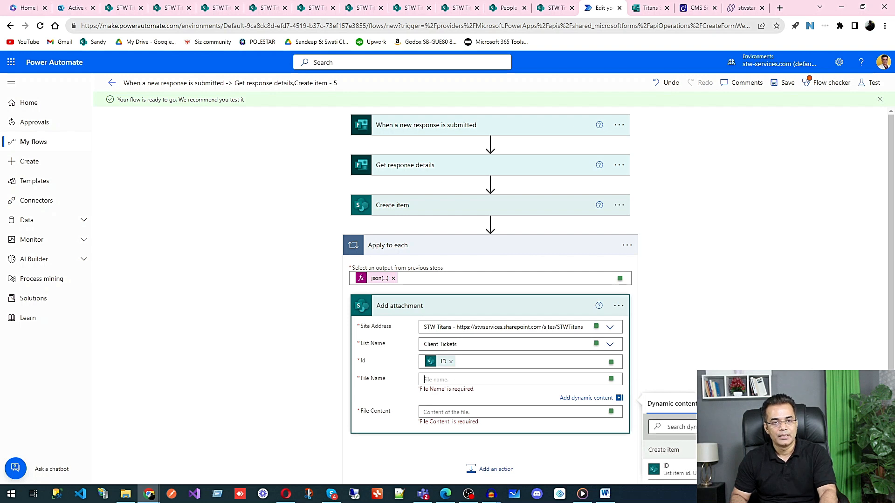
scroll(777, 360, down, 3)
click(725, 267)
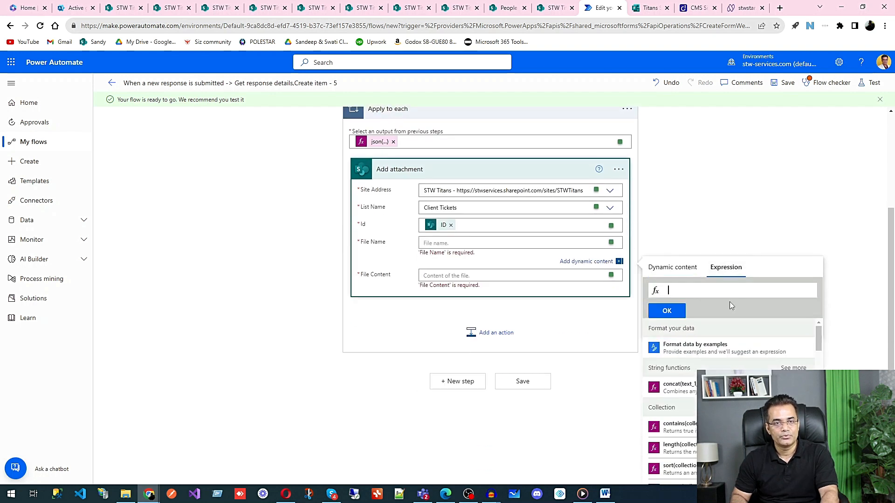
scroll(725, 368, down, 3)
click(677, 371)
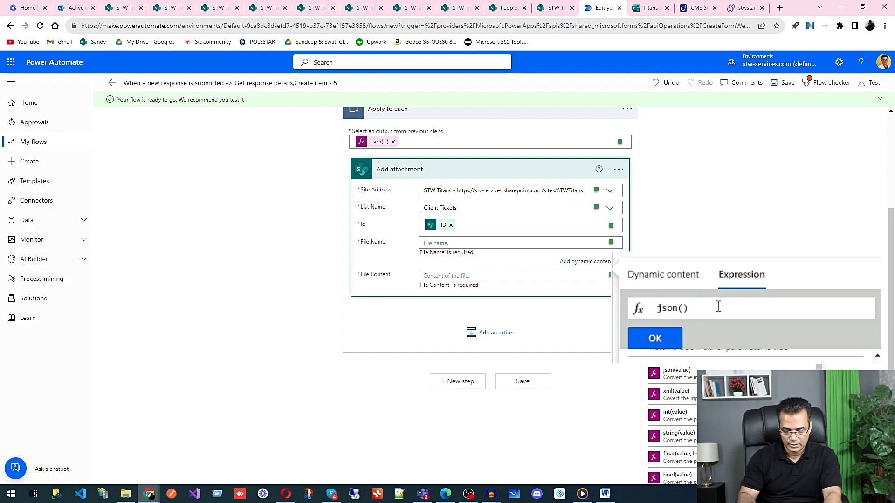
drag(692, 308, 642, 310)
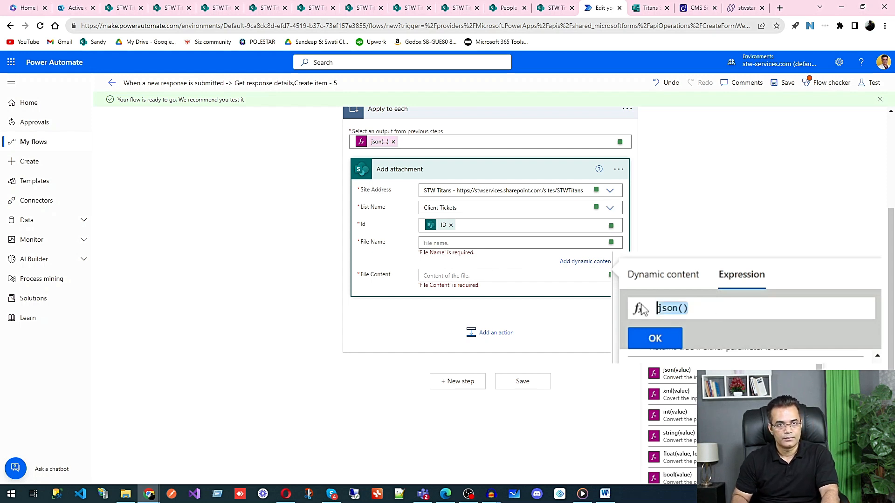
key(BackSpace)
Step: Set the attachment's File Name to the expression item()?['name']
scroll(745, 419, down, 2)
scroll(670, 419, down, 5)
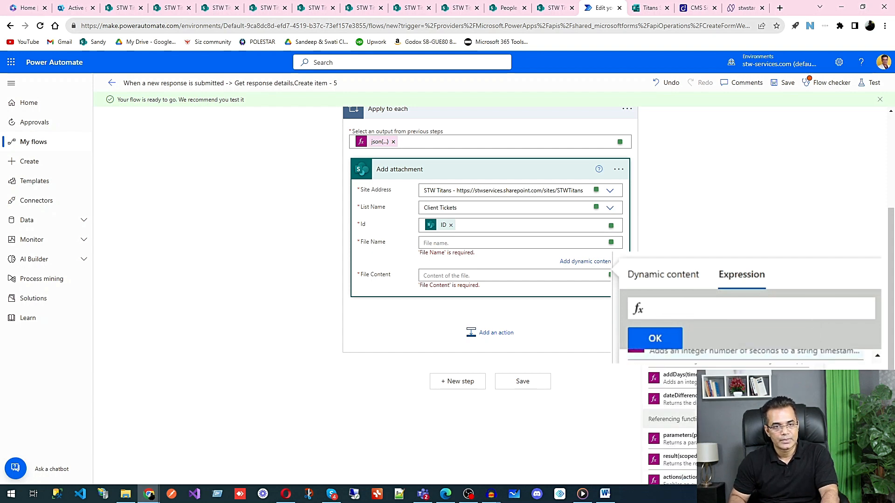
scroll(671, 419, down, 4)
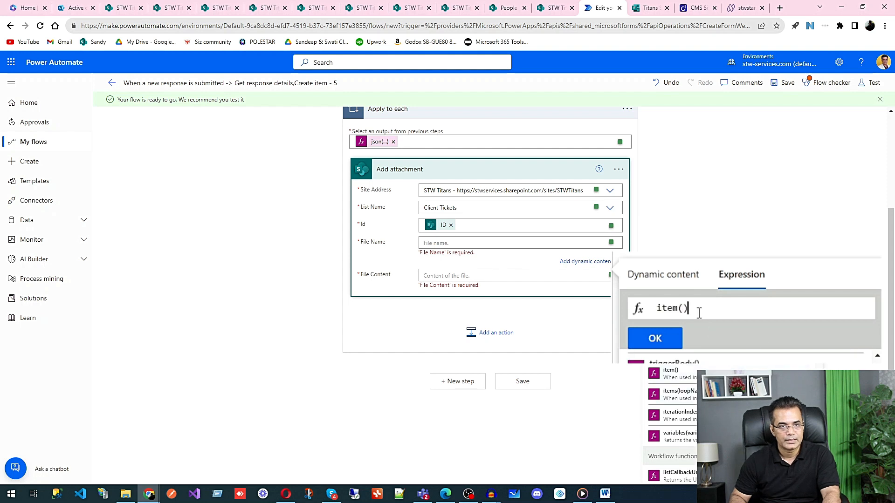
text([)
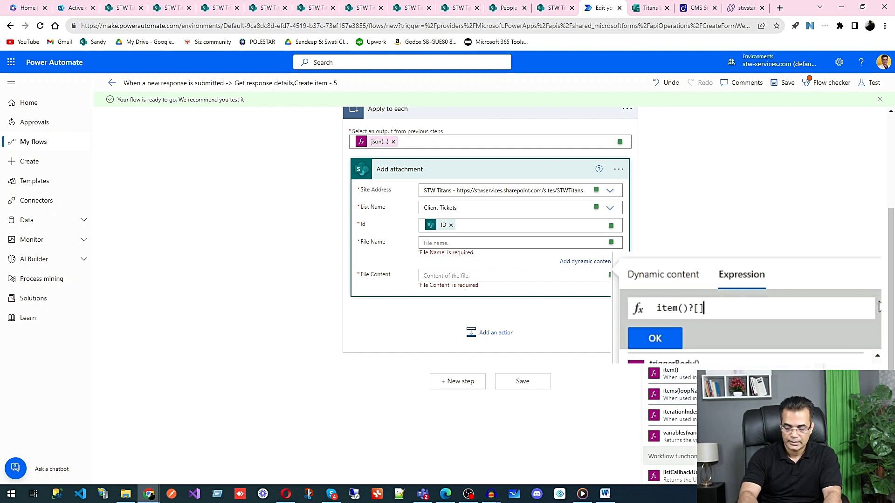
text(')
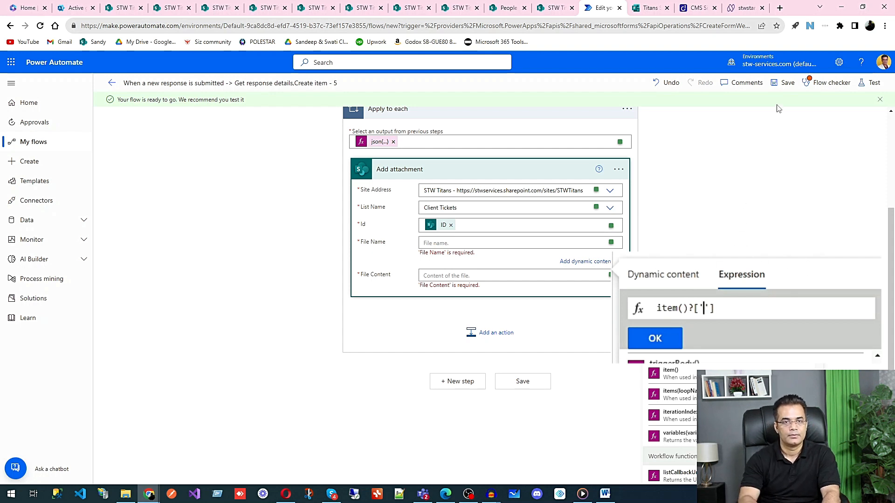
text(name)
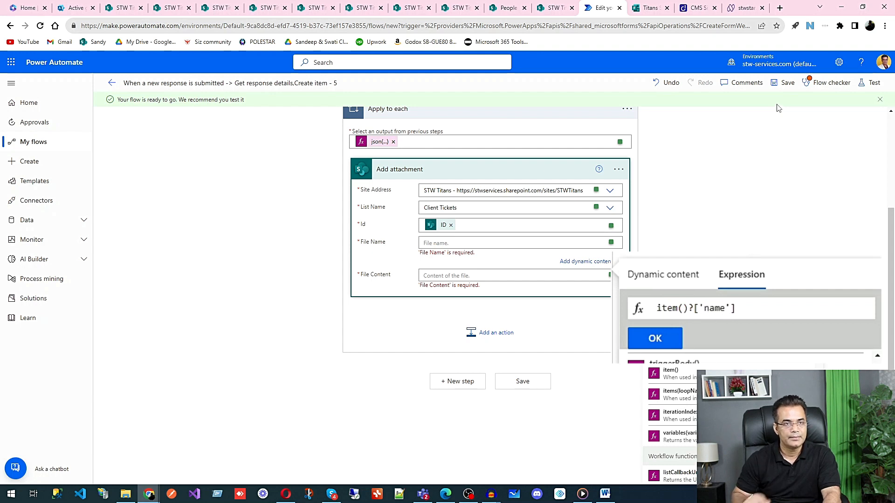
click(654, 339)
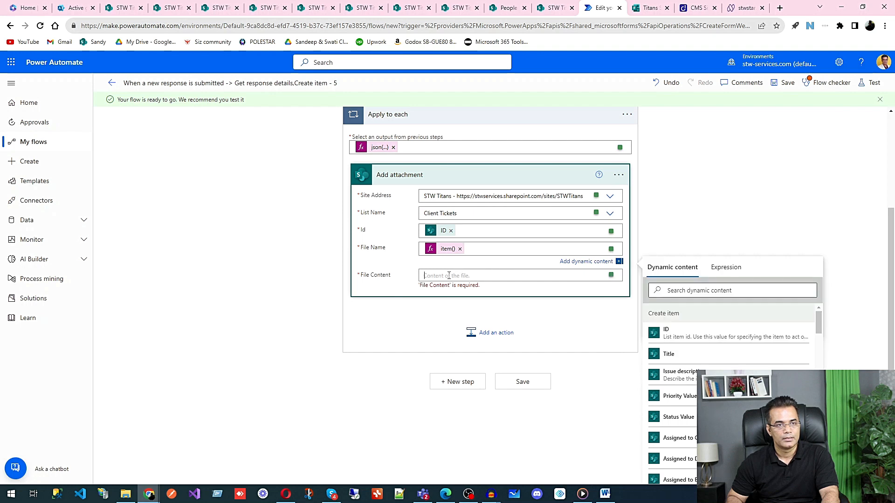
click(450, 275)
click(723, 300)
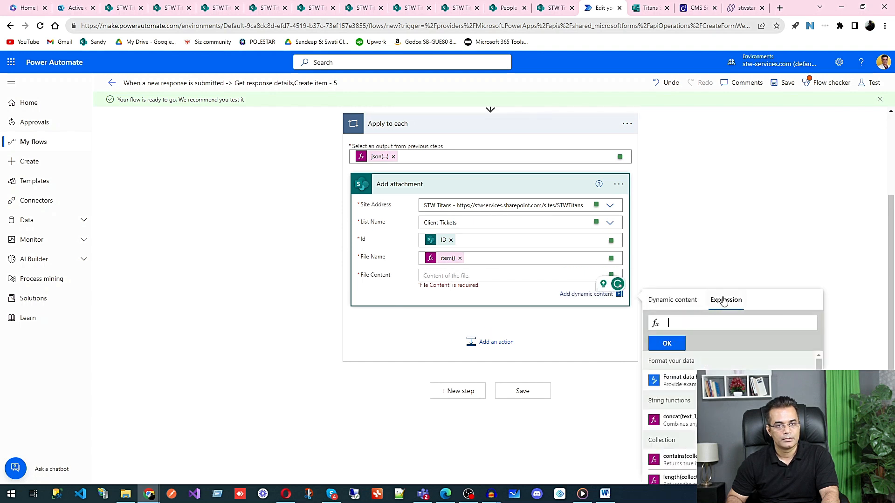
click(684, 302)
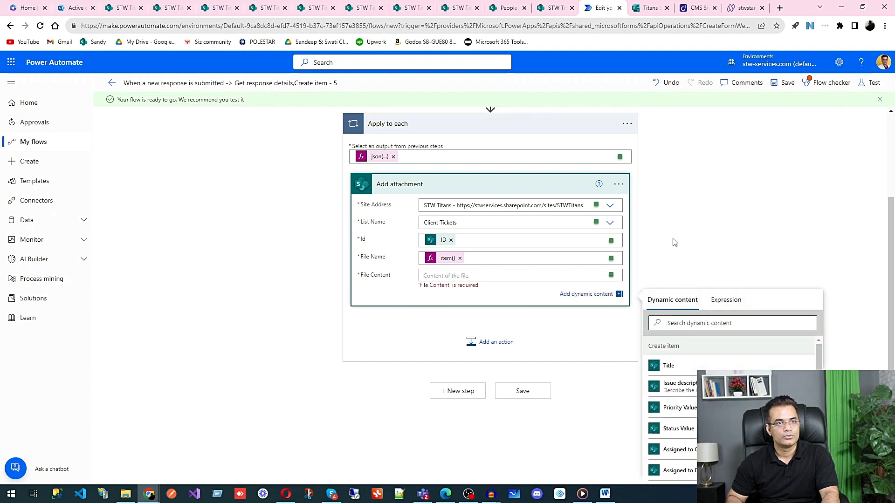
scroll(673, 239, up, 2)
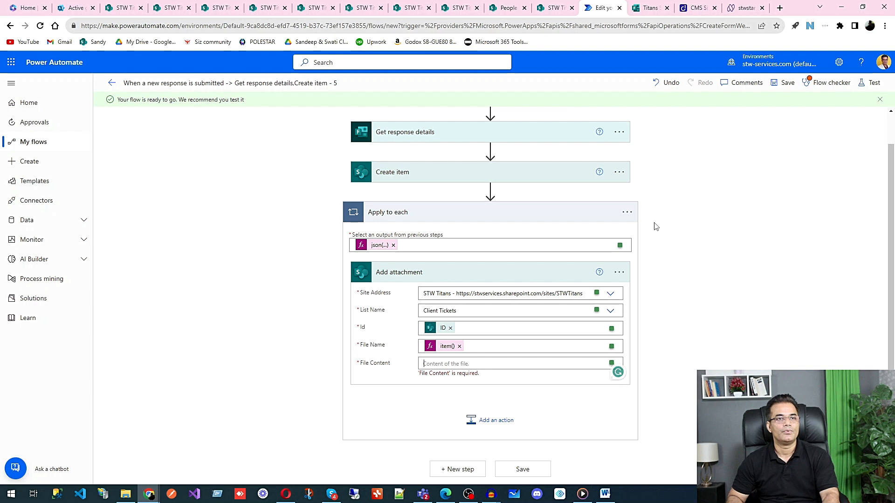
click(497, 422)
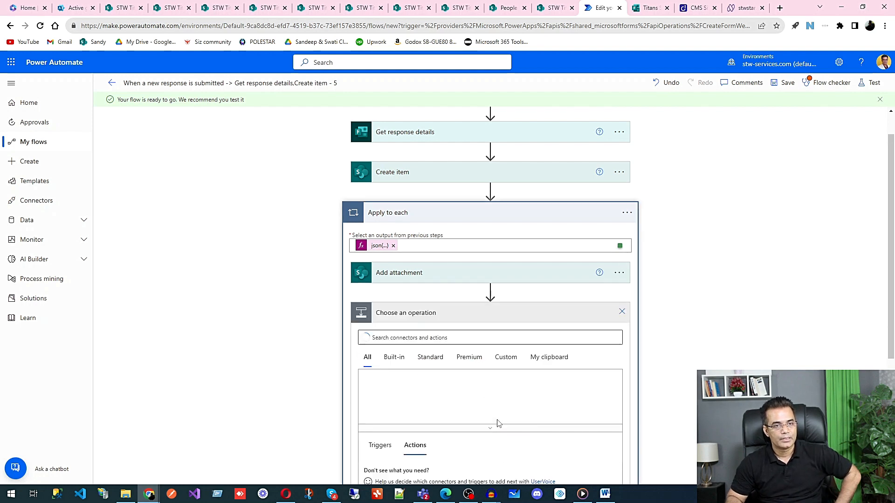
triple_click(513, 311)
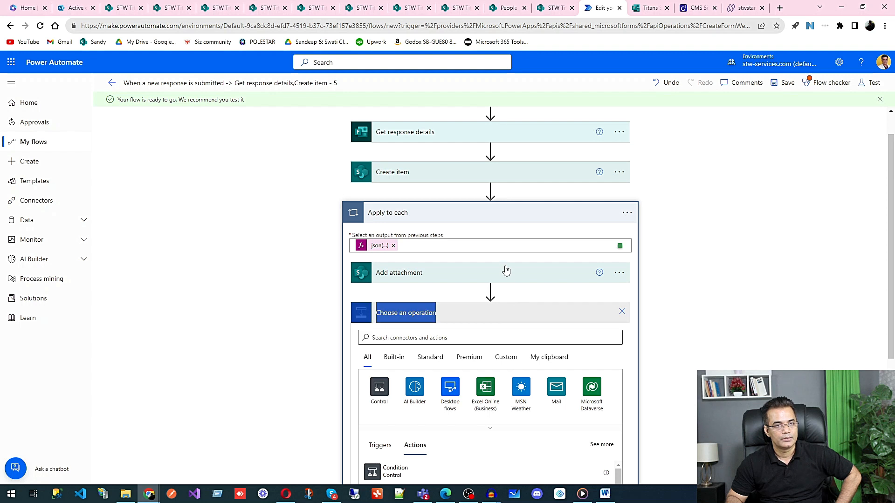
click(622, 311)
Step: Delete the Add attachment action from the Apply to each loop
click(622, 305)
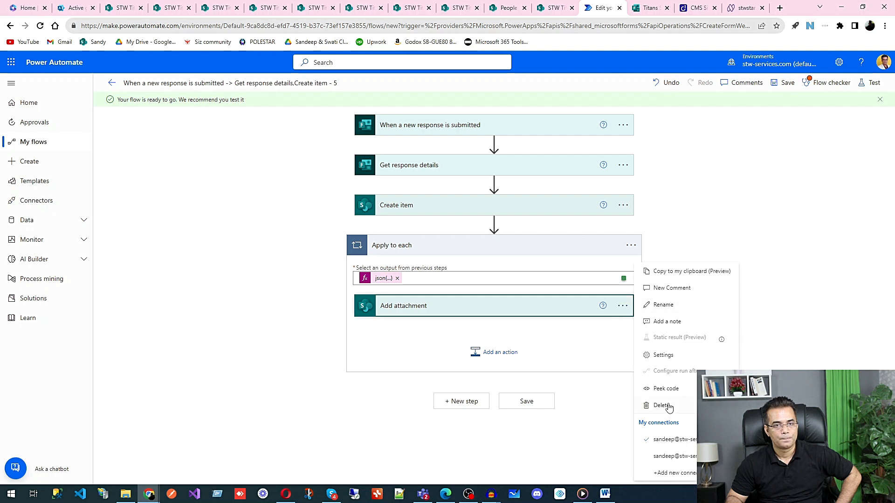
click(662, 406)
click(454, 289)
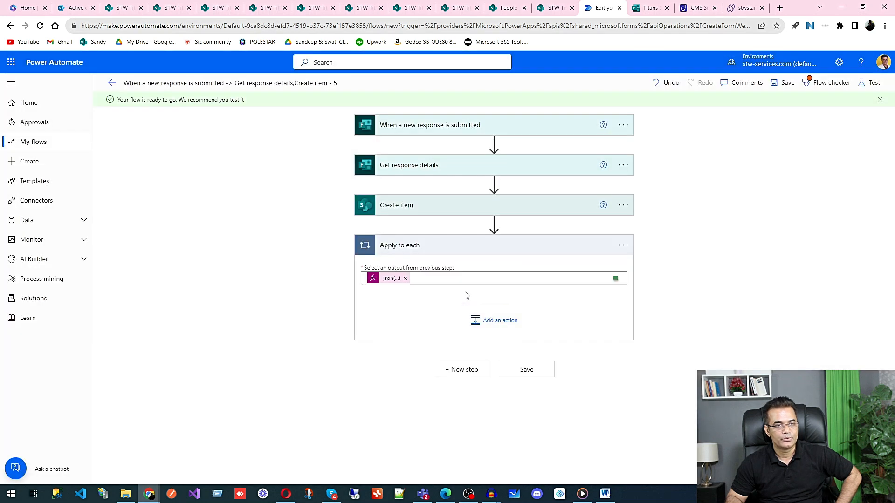
Step: Add OneDrive for Business's Get file content action inside the Apply to each loop and open the expression editor for its File
click(498, 319)
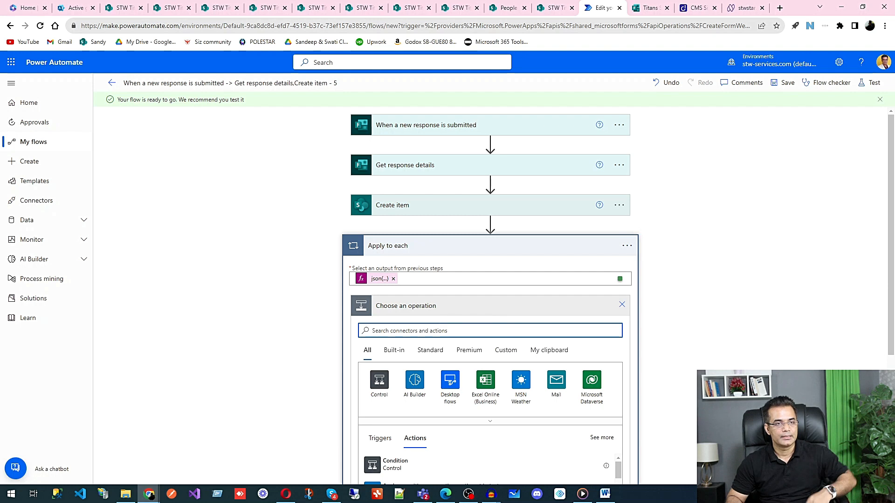
text(getfile)
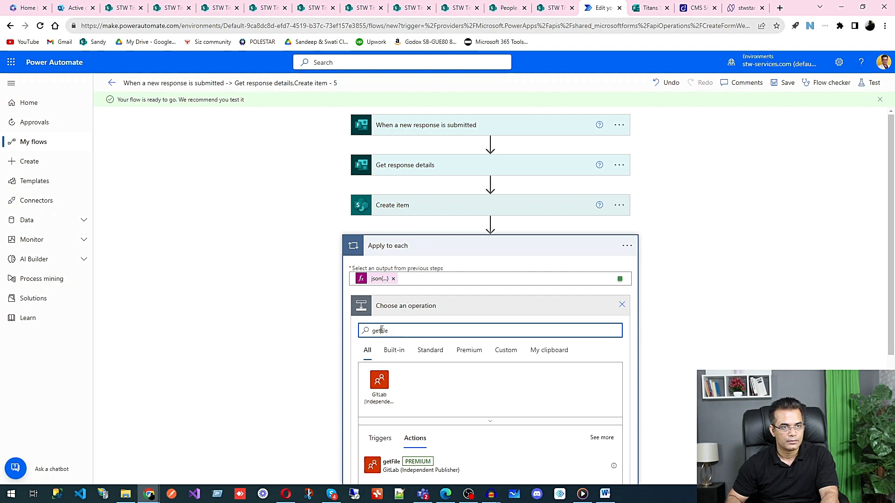
scroll(666, 316, down, 3)
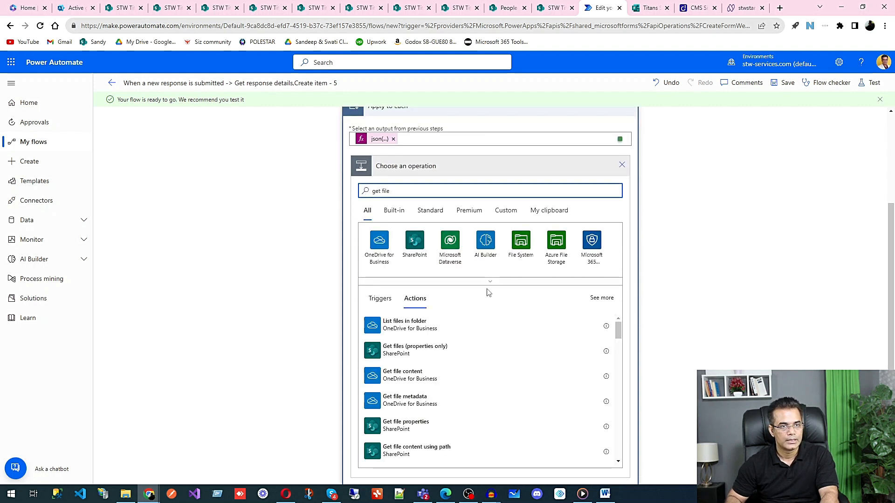
click(451, 374)
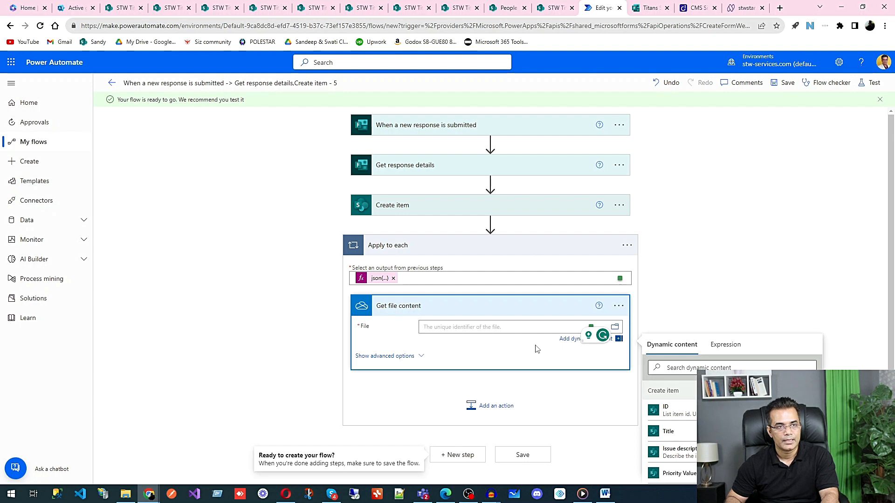
click(724, 344)
scroll(725, 354, down, 3)
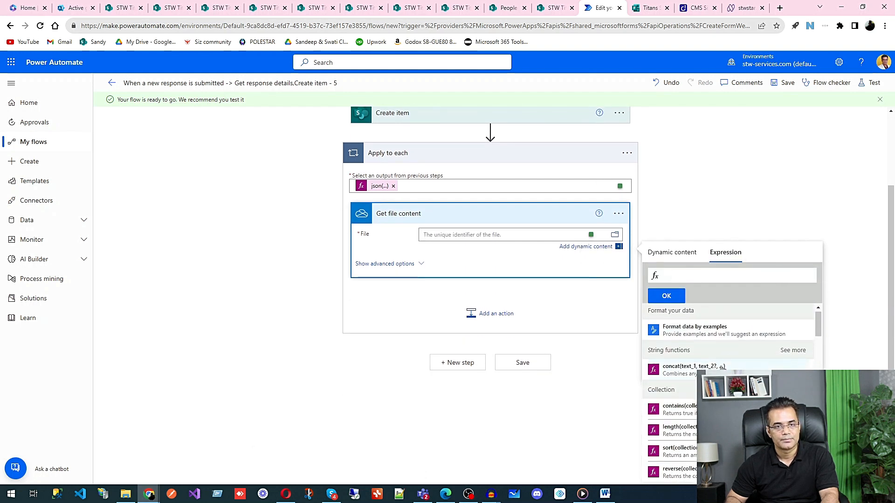
scroll(725, 359, down, 5)
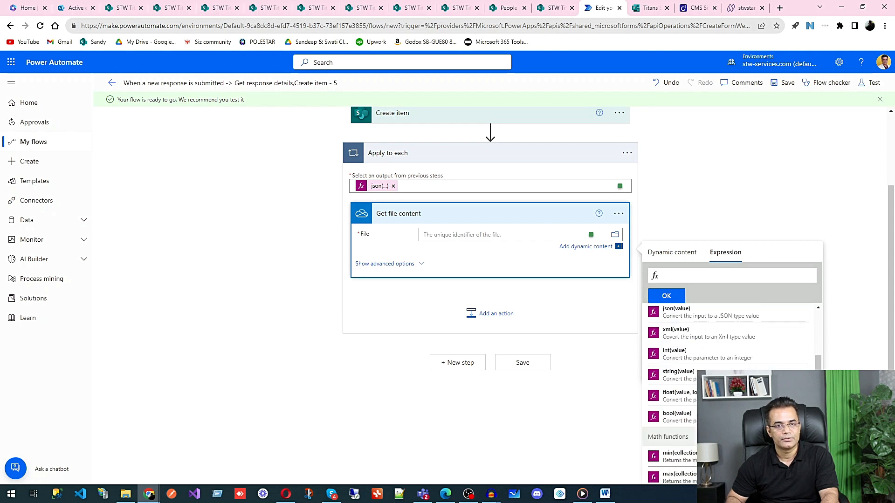
scroll(727, 354, down, 10)
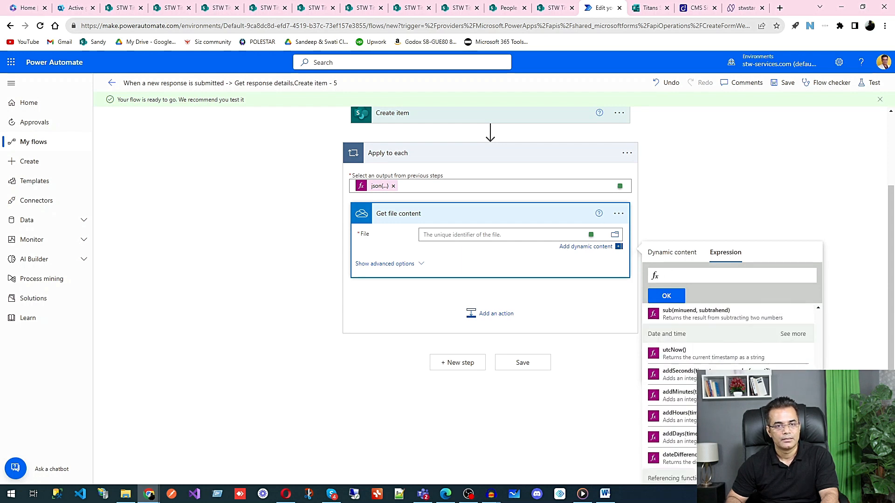
scroll(726, 355, up, 12)
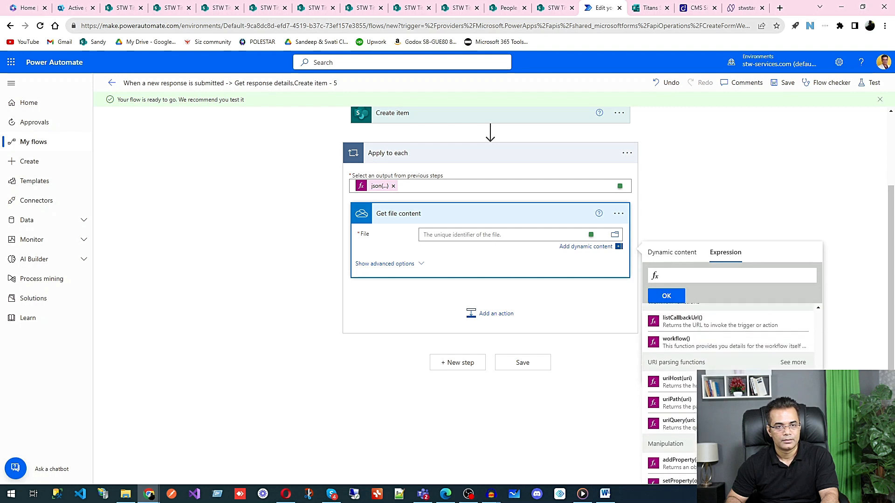
scroll(727, 354, up, 4)
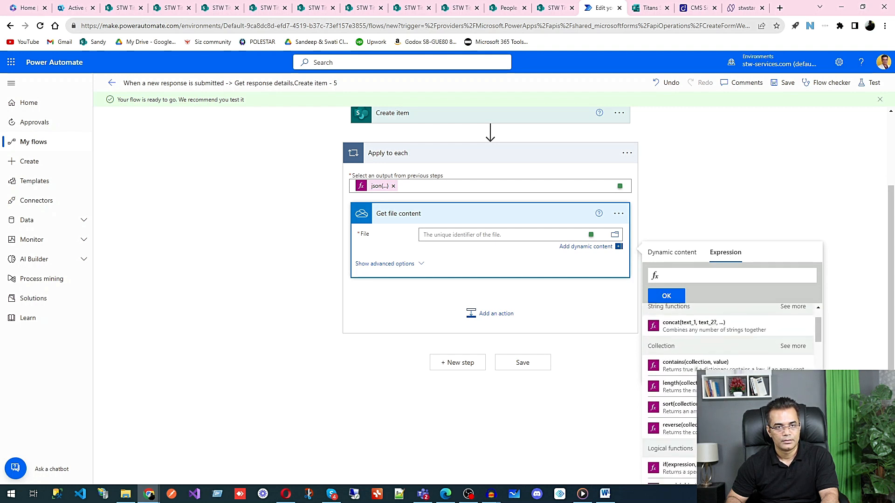
scroll(697, 372, down, 4)
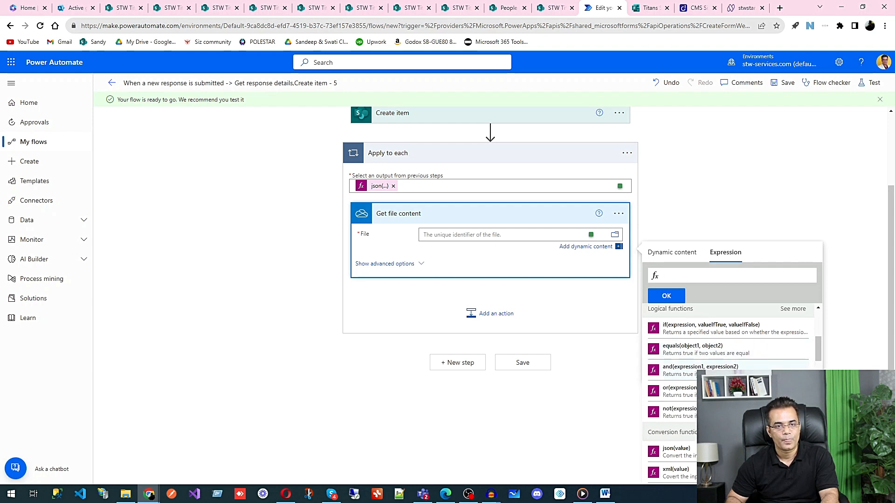
scroll(727, 354, down, 2)
click(688, 361)
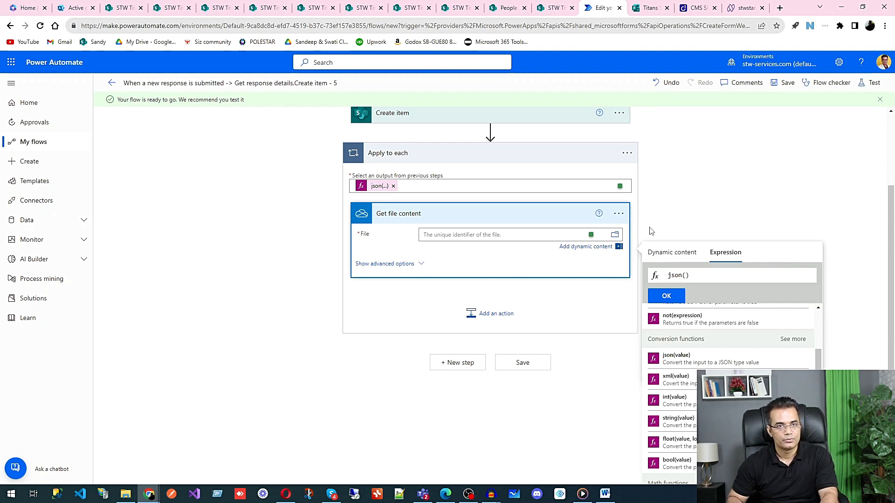
key(BackSpace)
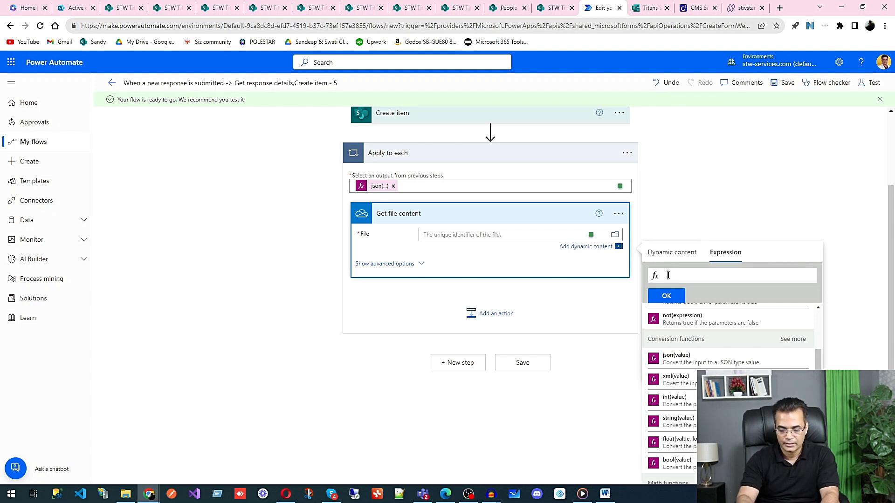
Step: Set the Get file content action's File to the expression item()?['id']
scroll(695, 388, down, 4)
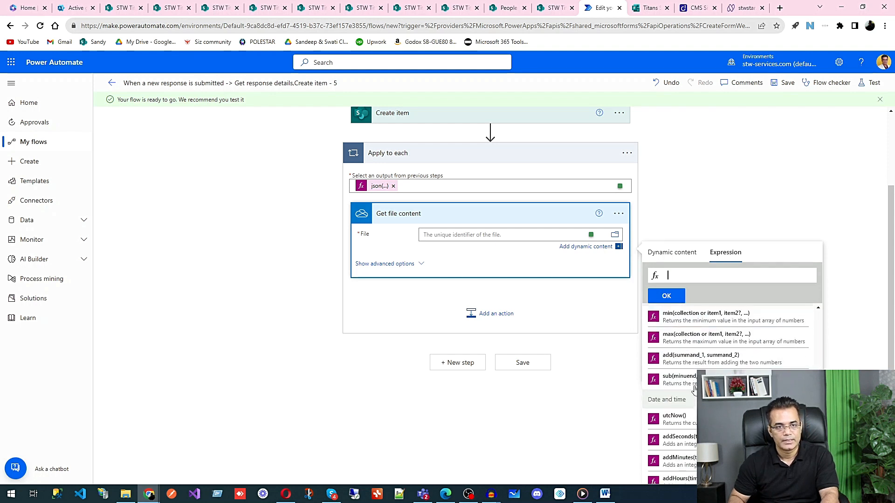
scroll(695, 388, down, 10)
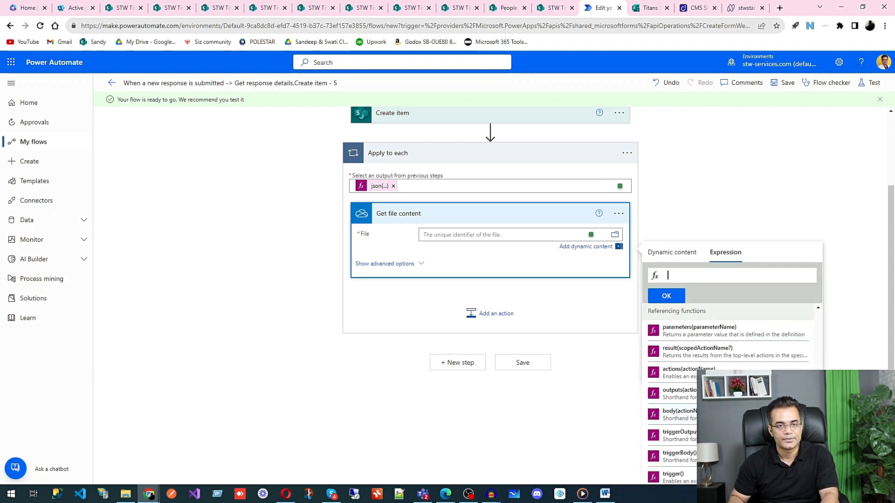
scroll(695, 388, down, 10)
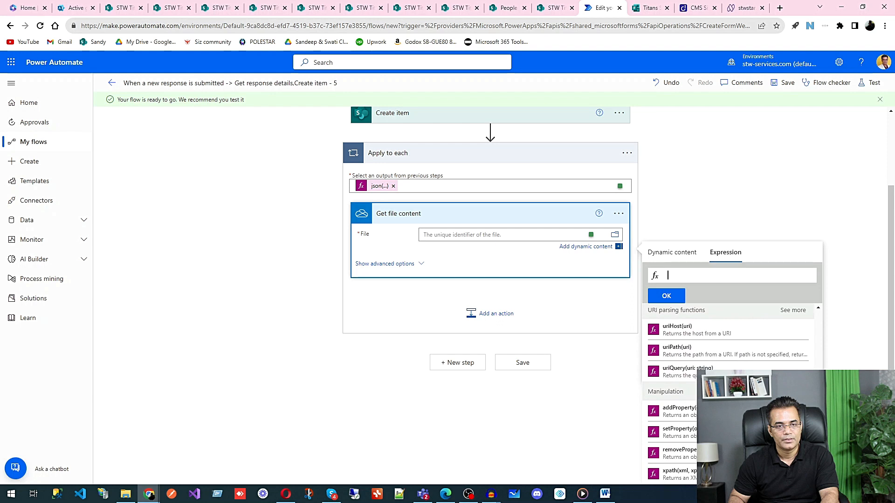
scroll(695, 388, up, 20)
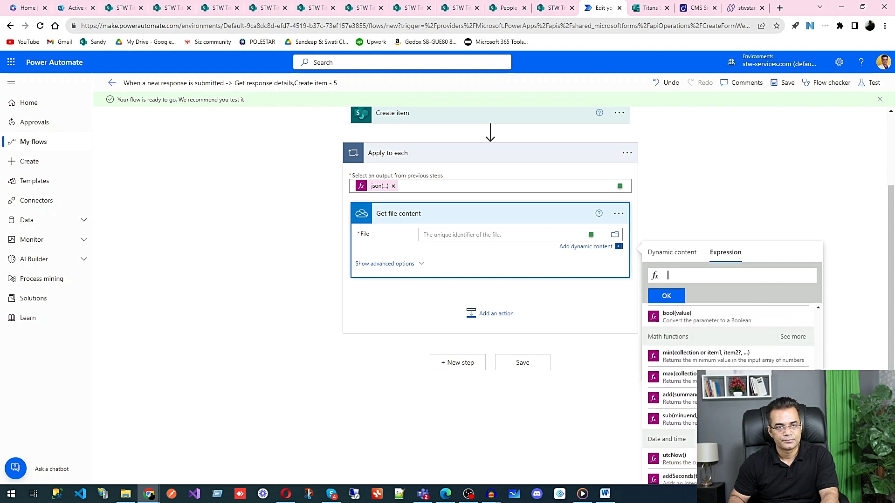
scroll(694, 388, up, 5)
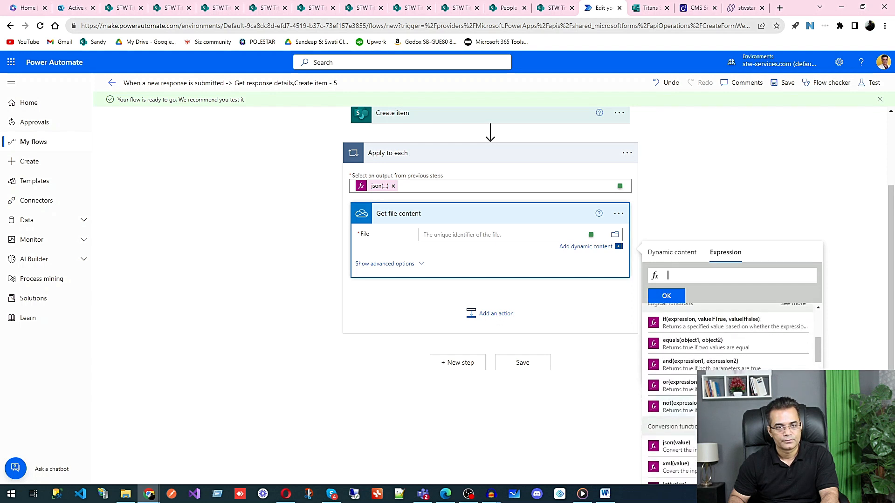
scroll(694, 388, up, 5)
scroll(694, 388, down, 20)
scroll(694, 388, down, 2)
text(item()?)
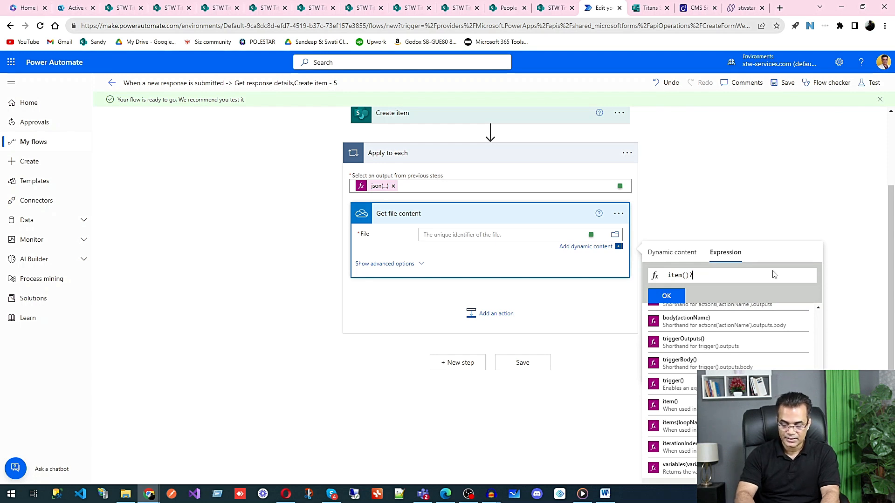
text(['')
text(id)
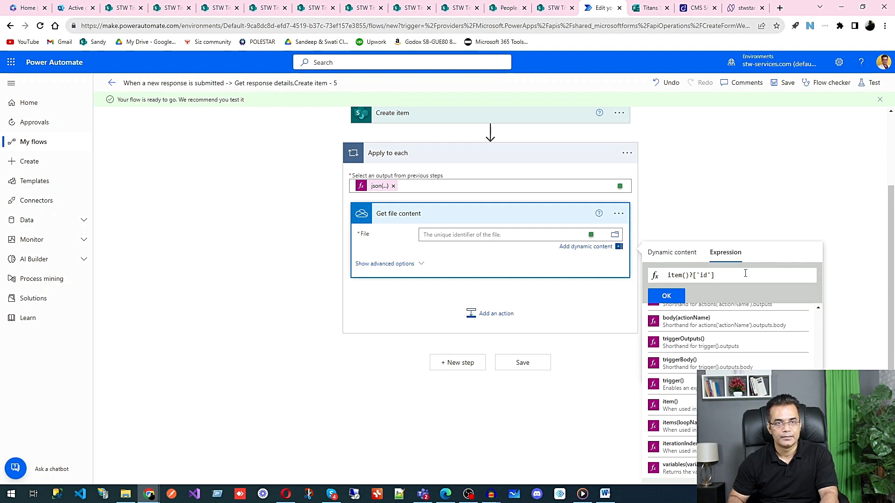
click(670, 295)
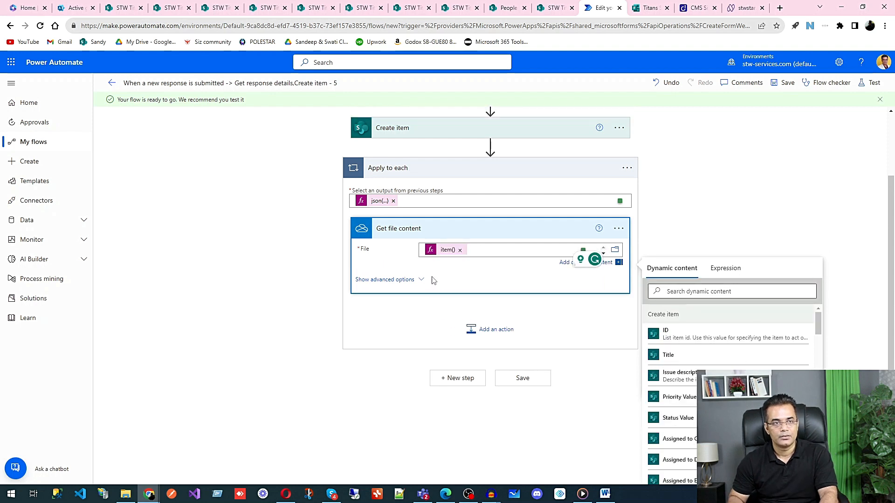
Step: Add SharePoint's Add attachment action after Get file content inside the Apply to each loop
click(485, 331)
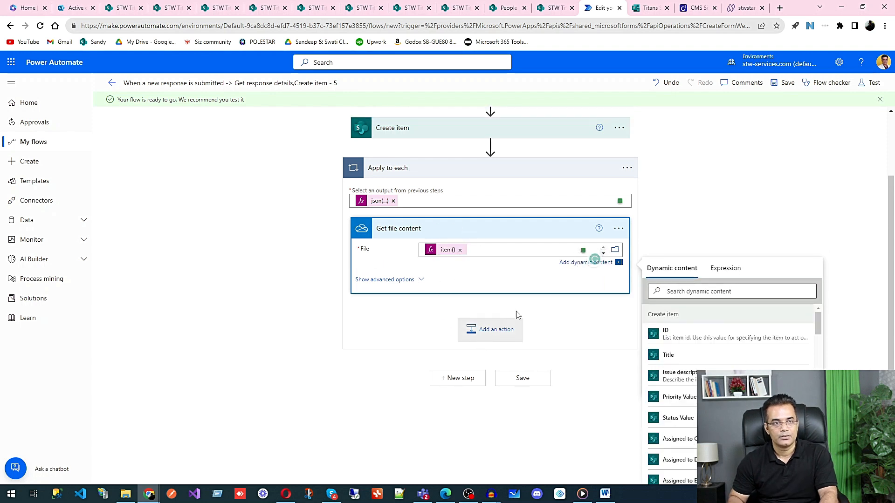
text(add att)
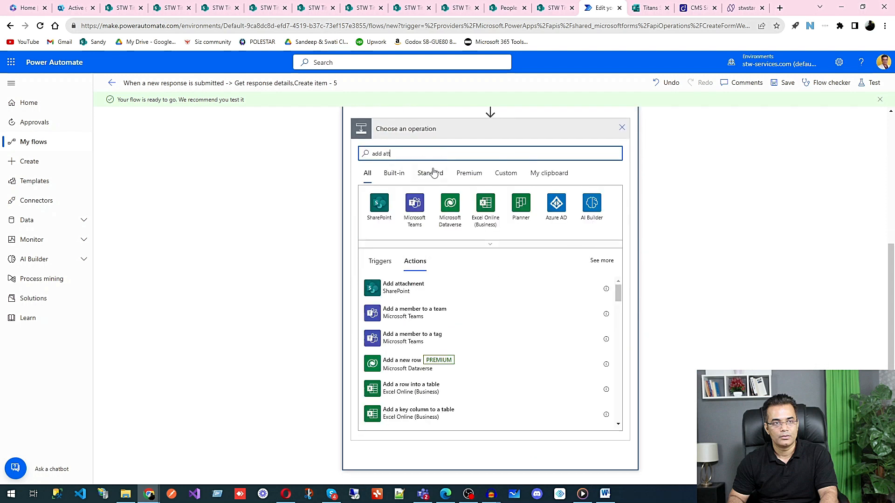
click(402, 289)
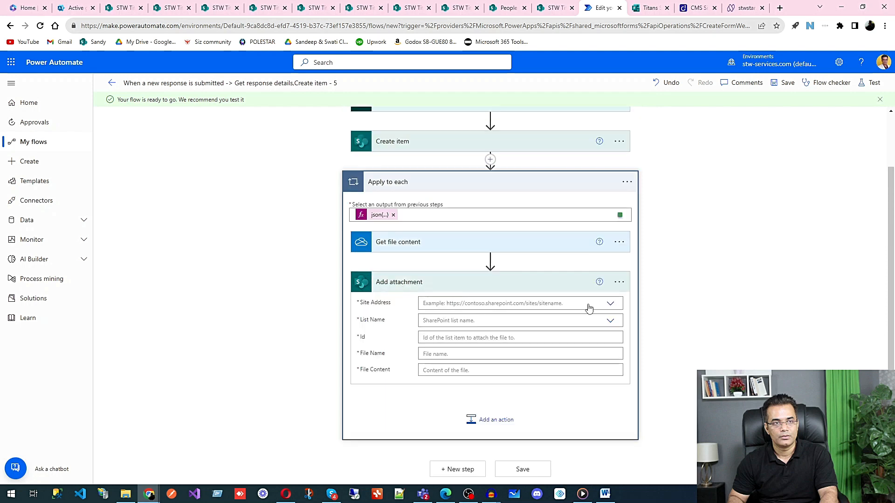
Step: Point Add attachment to the STW Titans site's Client Tickets list and set its Id to the ID from Create item
click(609, 303)
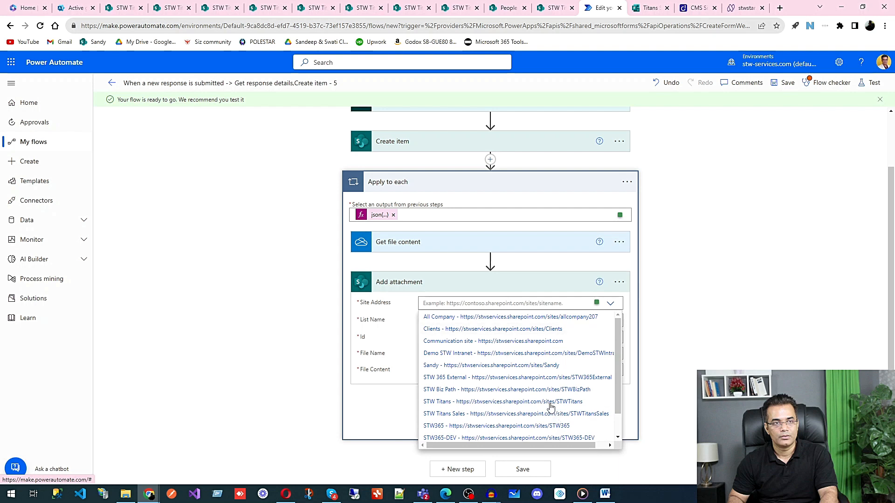
click(550, 404)
click(464, 320)
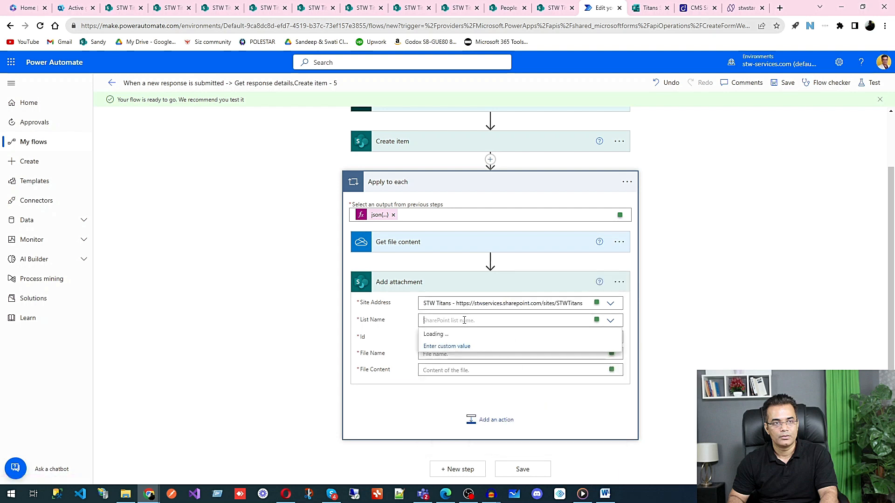
click(440, 334)
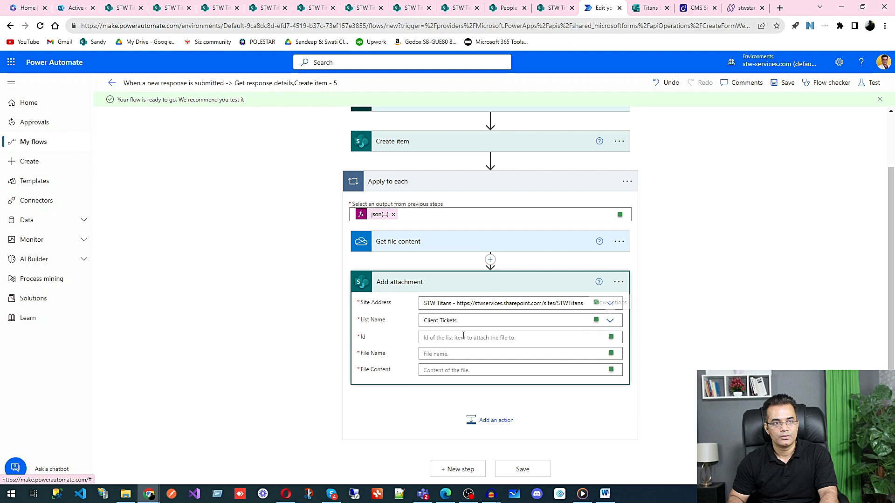
click(456, 337)
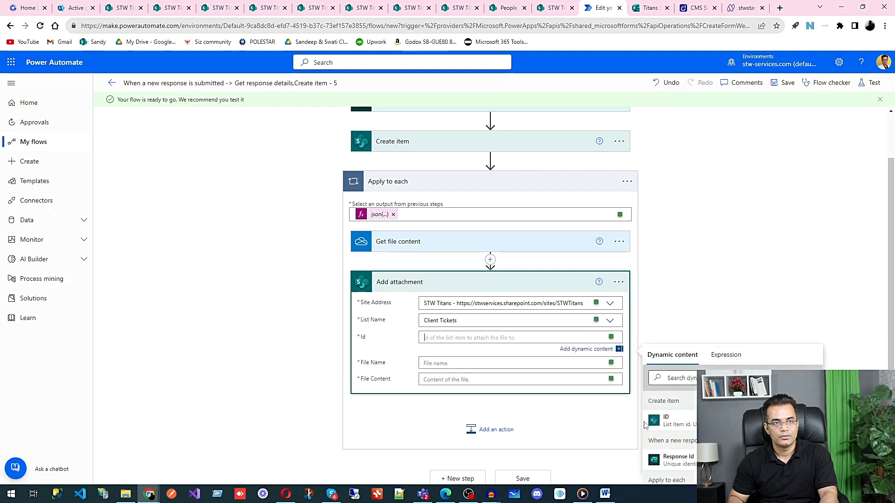
click(673, 422)
scroll(426, 221, up, 2)
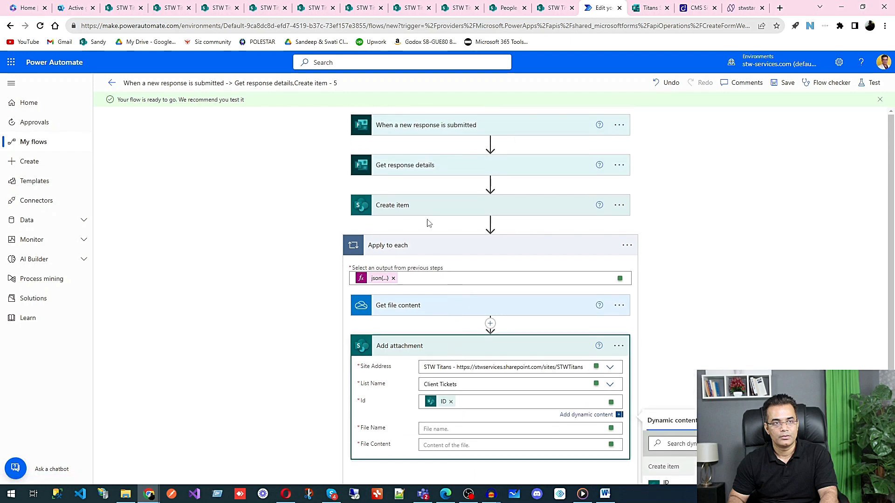
Step: Set the Add attachment action's File Name to the expression item()?['name']
scroll(424, 233, down, 4)
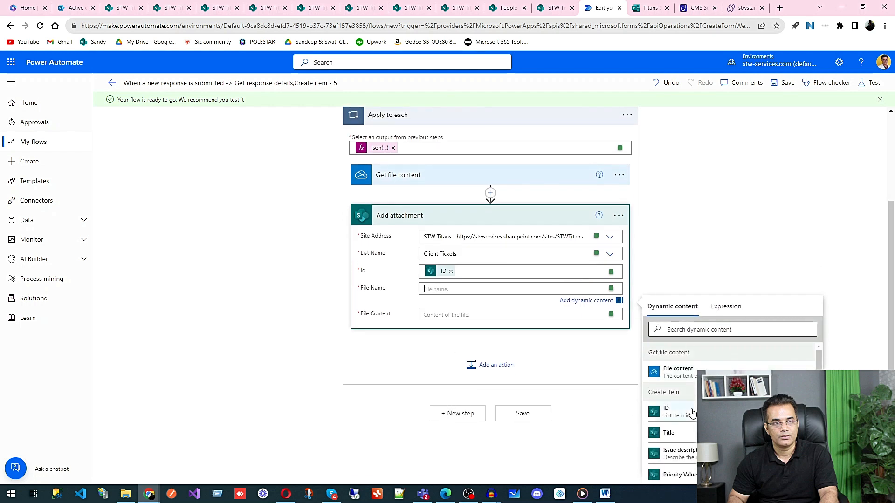
click(725, 306)
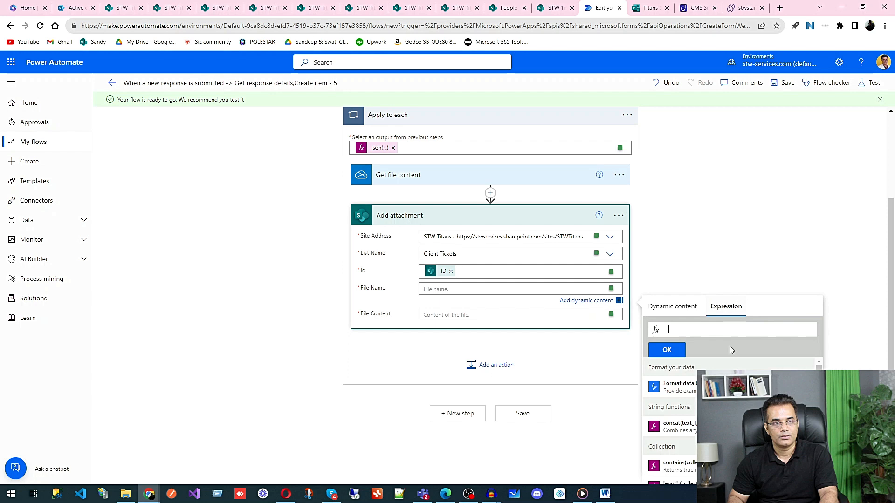
scroll(671, 419, down, 10)
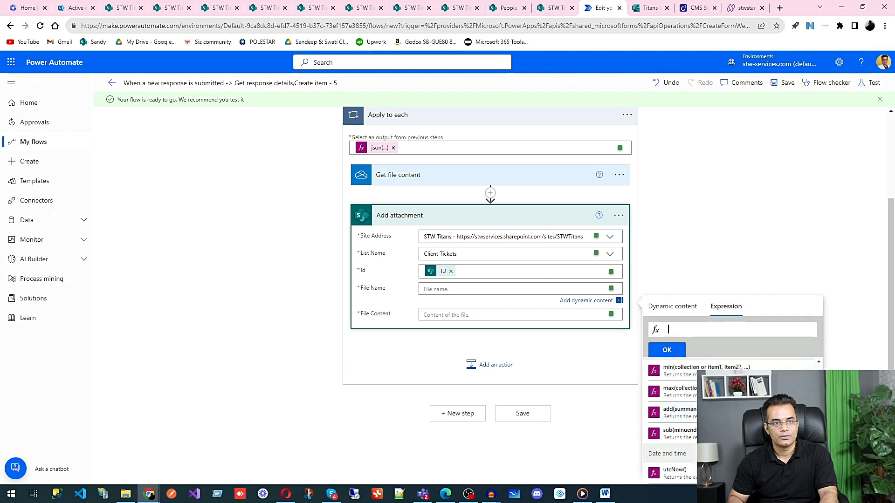
scroll(671, 419, down, 10)
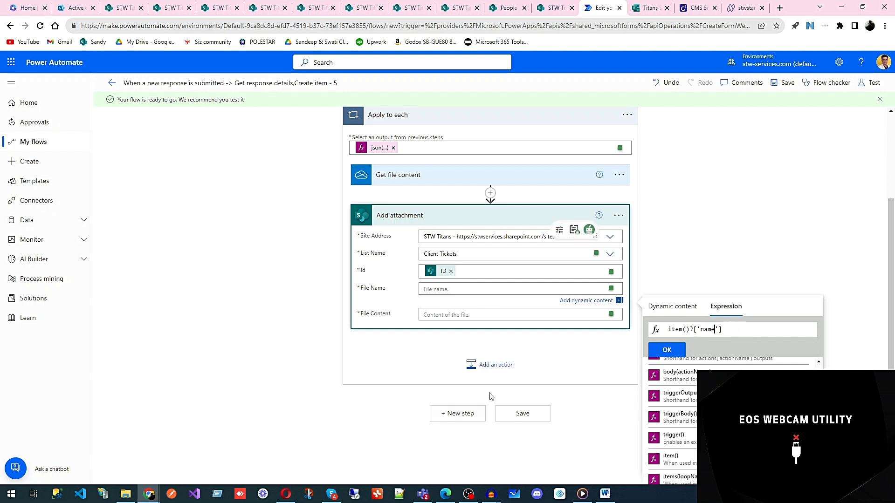
click(667, 350)
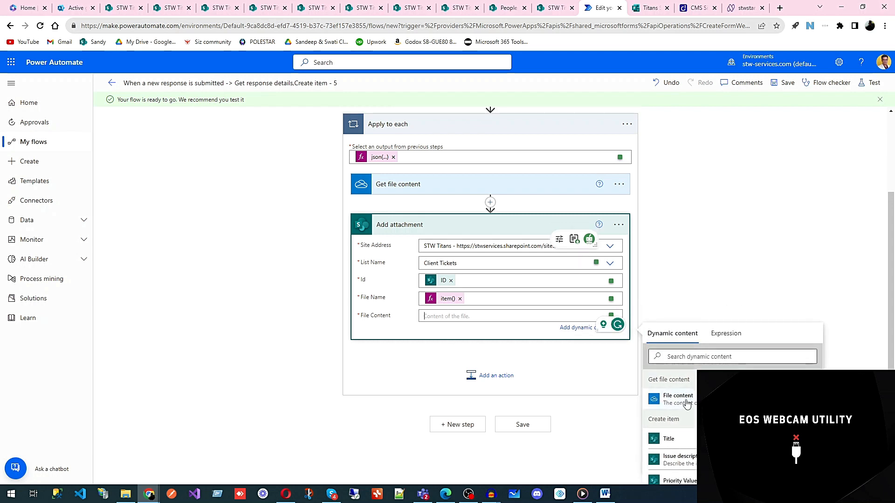
Step: Set the attachment's File Content to the File content from Get file content and save the flow
click(681, 398)
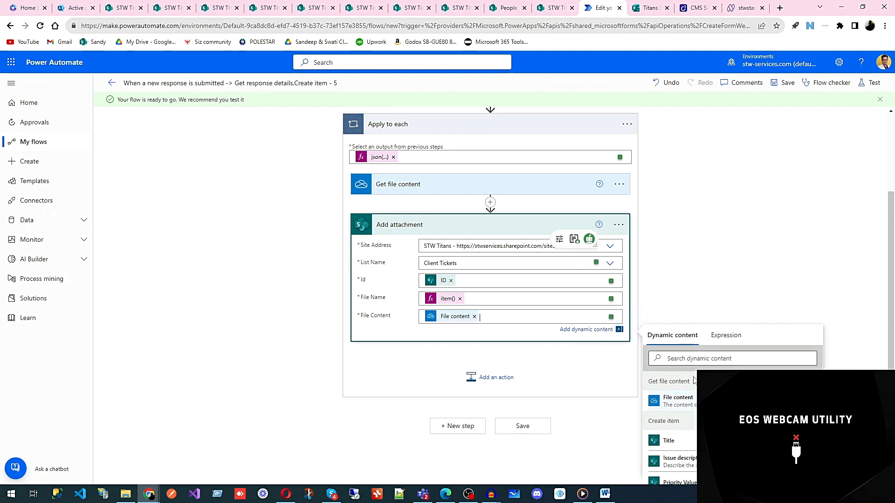
click(707, 280)
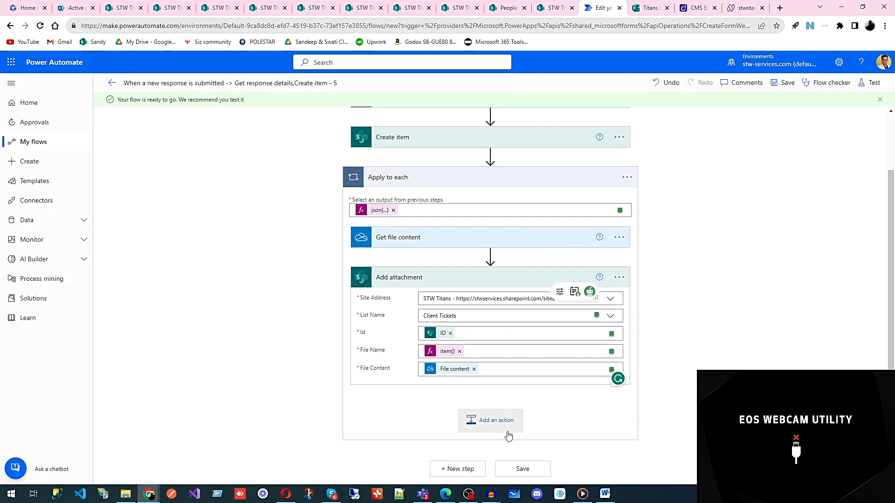
click(534, 470)
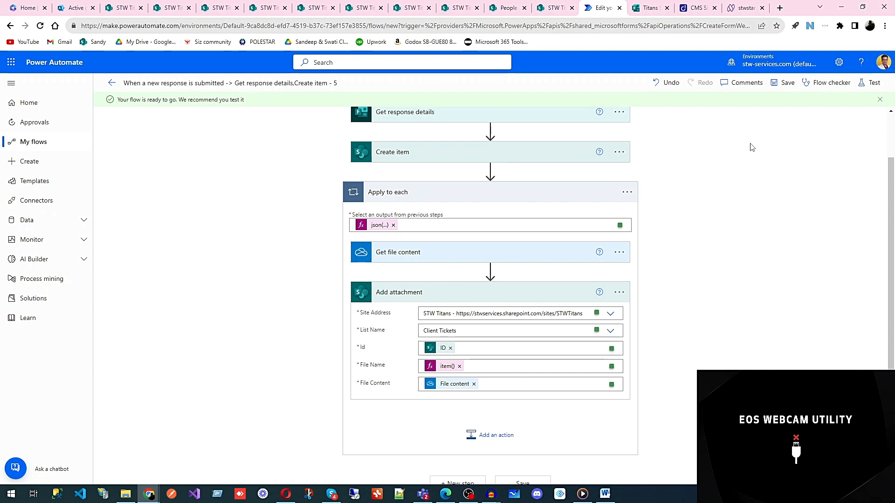
Step: Choose a manual test for the flow and switch to the Titans Support Form page
click(867, 85)
click(758, 106)
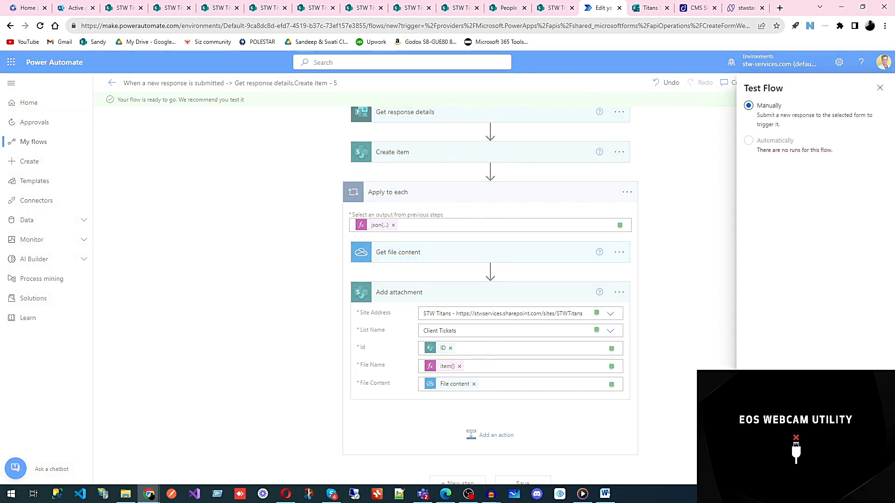
click(743, 9)
Step: Fill in the client's name on the support form and enter "Intallation Error" as the Error
click(316, 259)
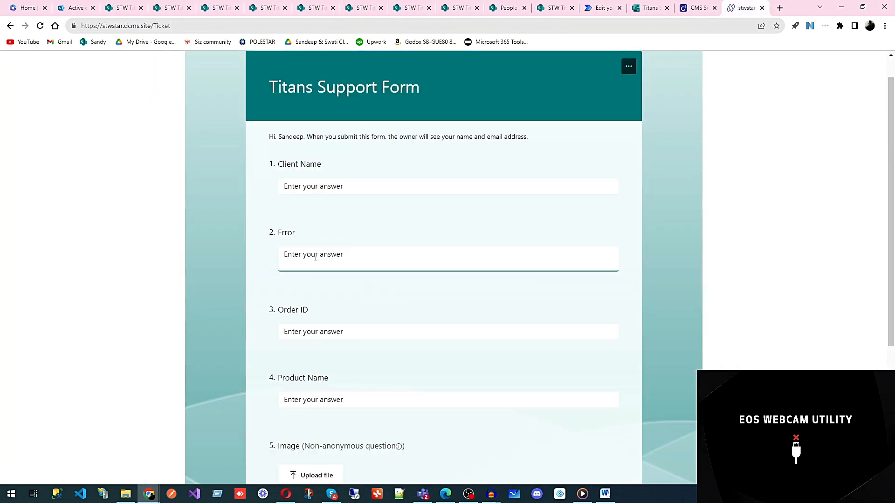
click(325, 188)
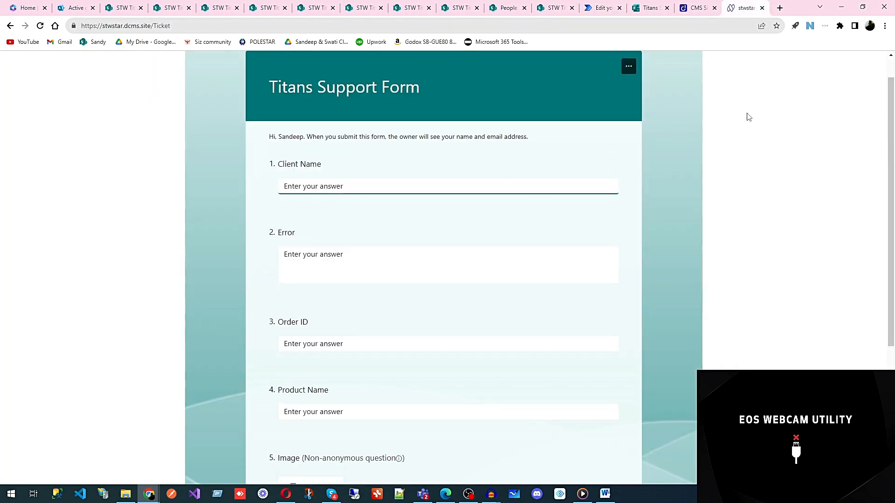
text(Sandeep)
click(313, 272)
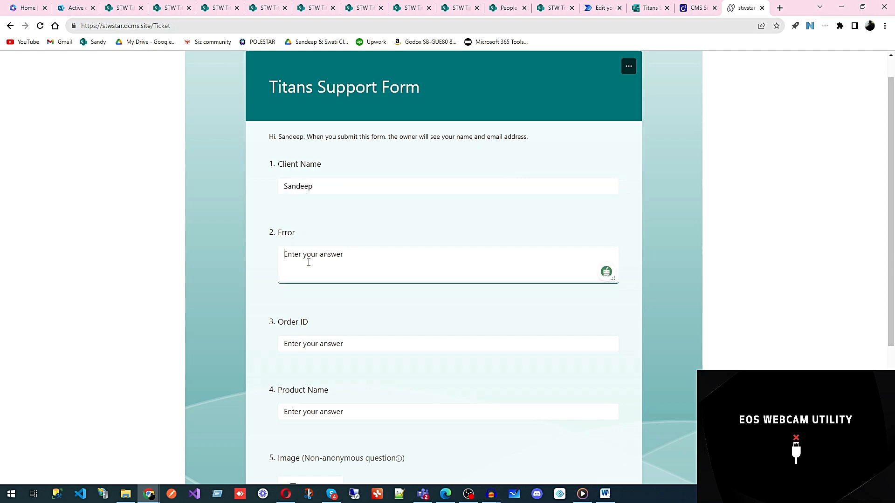
text(n)
key(BackSpace)
text(In)
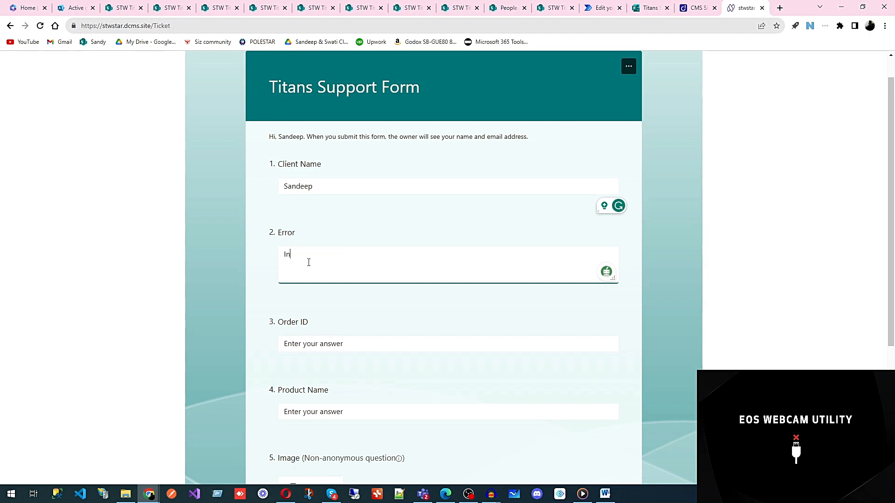
text(tallation Error)
Step: Fill in the order ID and enter STW 365 as the Product Name
click(313, 343)
text(STW 325)
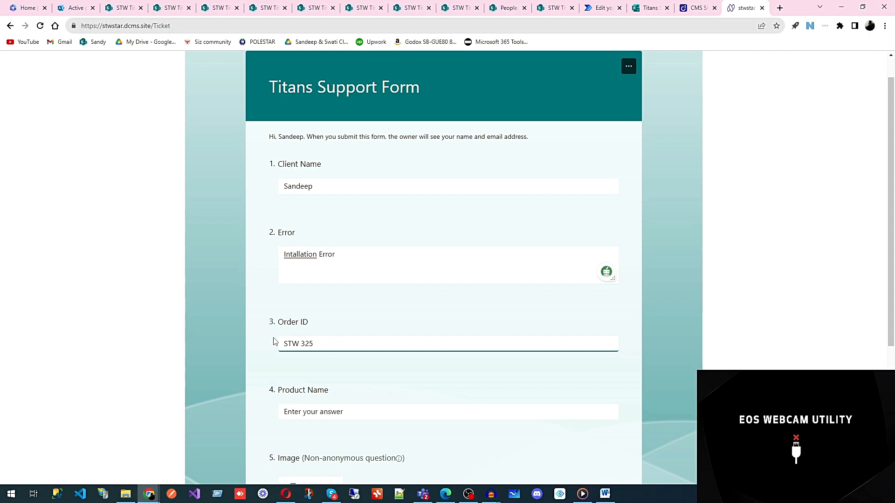
scroll(273, 341, down, 2)
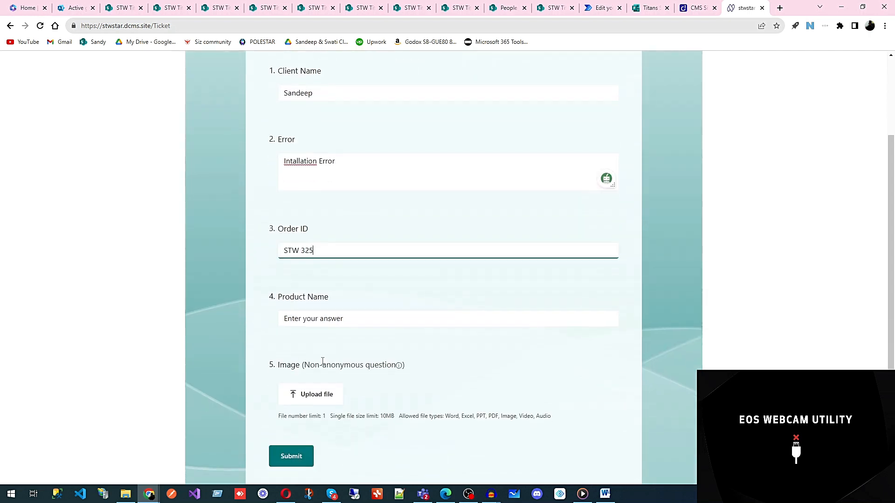
click(322, 319)
text(STW 365)
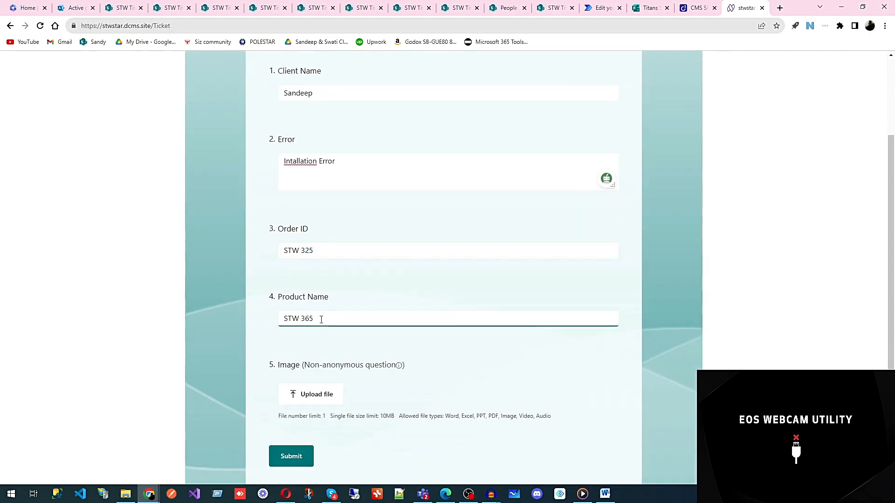
Step: Upload 6.png from the Downloads folder as the Image answer and submit the support form
scroll(321, 320, down, 2)
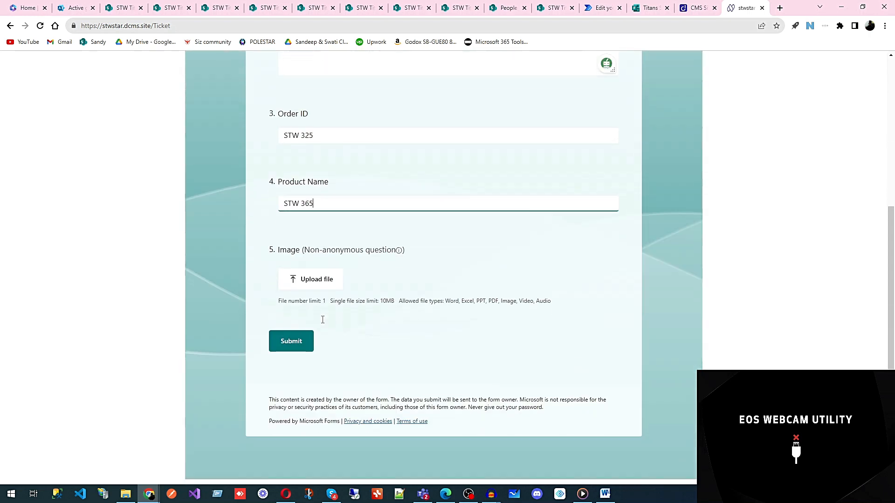
click(322, 281)
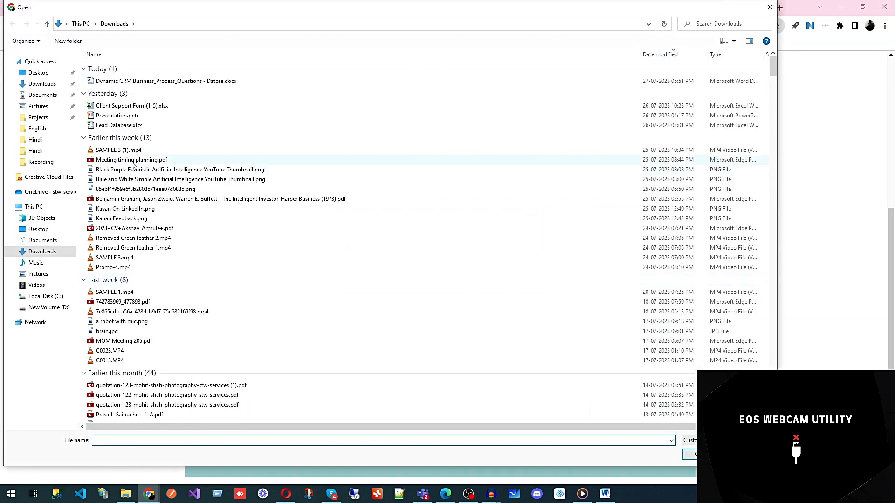
scroll(156, 250, down, 9)
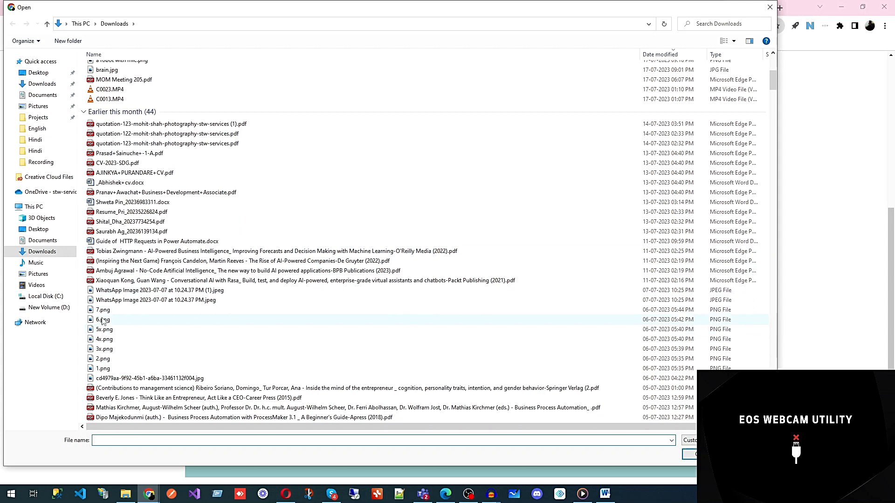
click(103, 320)
click(689, 454)
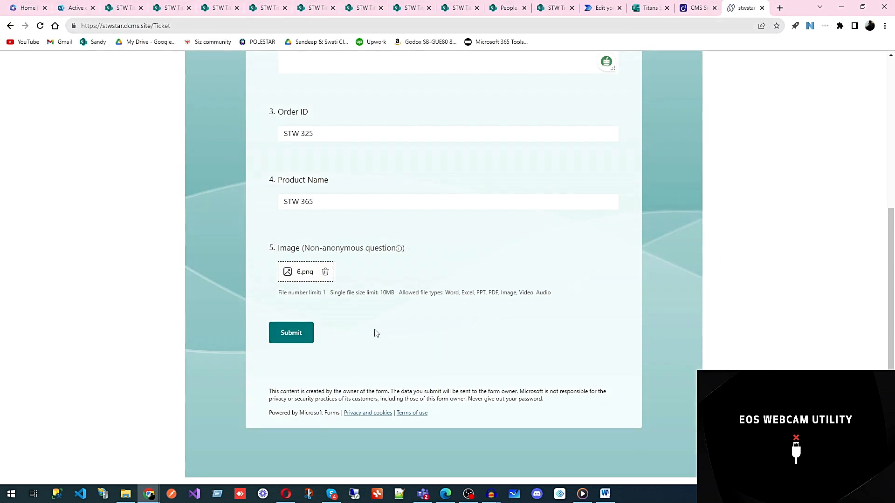
click(291, 333)
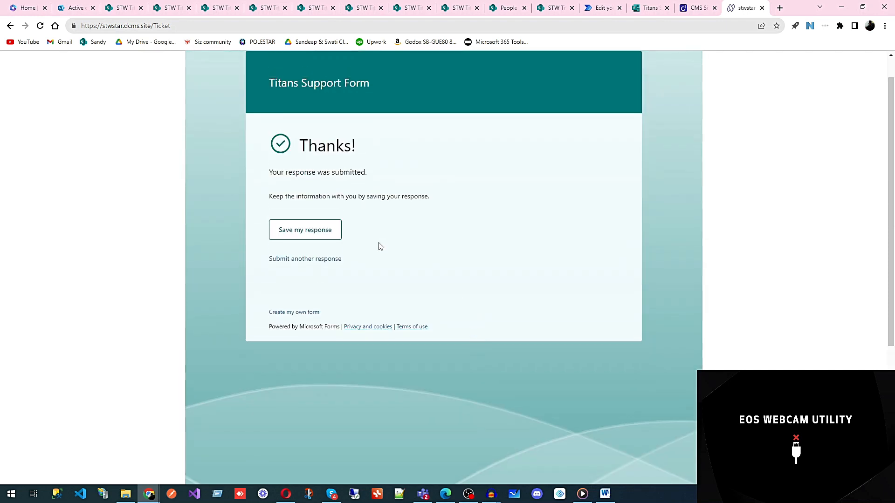
Step: Check the flow's test run and run history in Power Automate, and reload the Client Tickets list in SharePoint
click(598, 7)
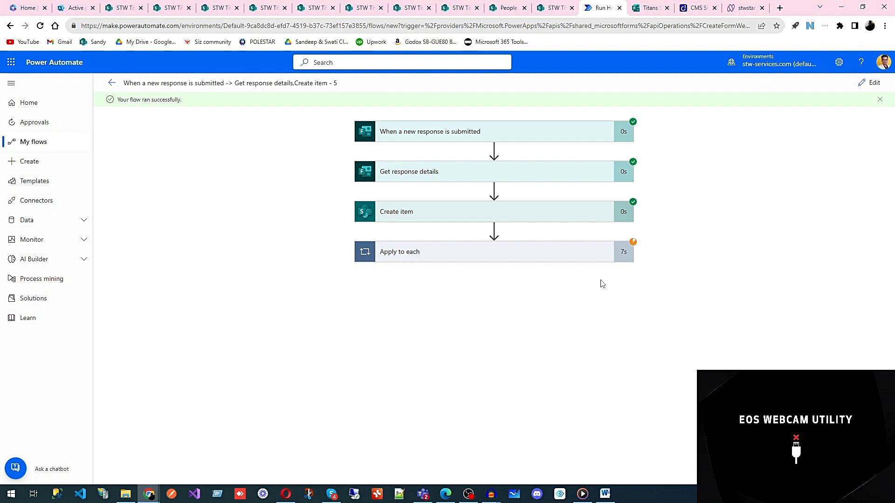
click(112, 83)
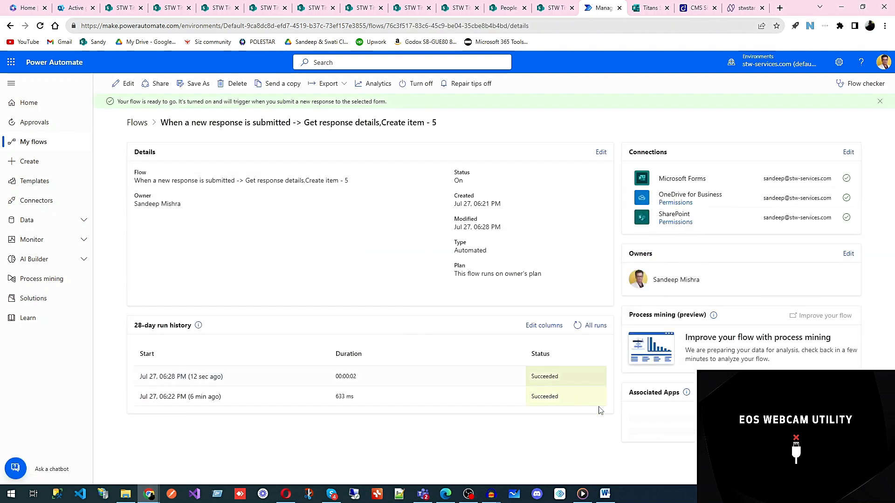
click(552, 8)
click(40, 26)
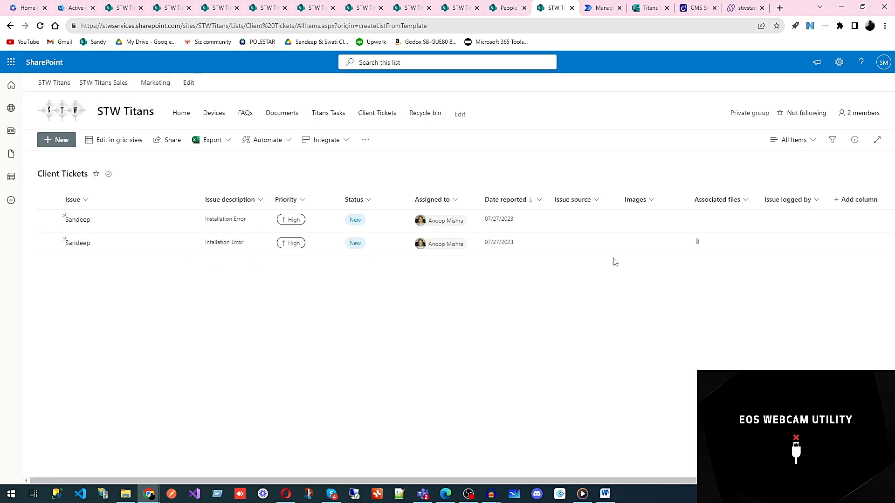
Step: Open the "Intallation Error" ticket and view its attached PNG image, closing both the image and the ticket details
click(80, 246)
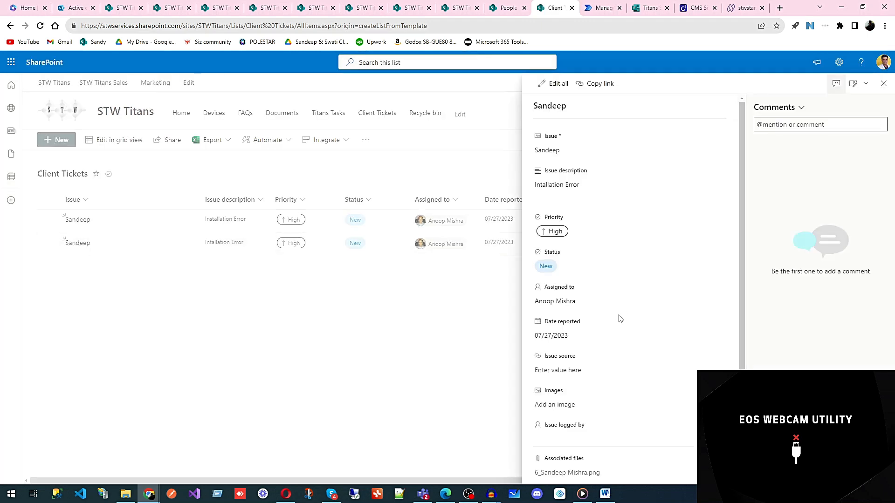
click(572, 471)
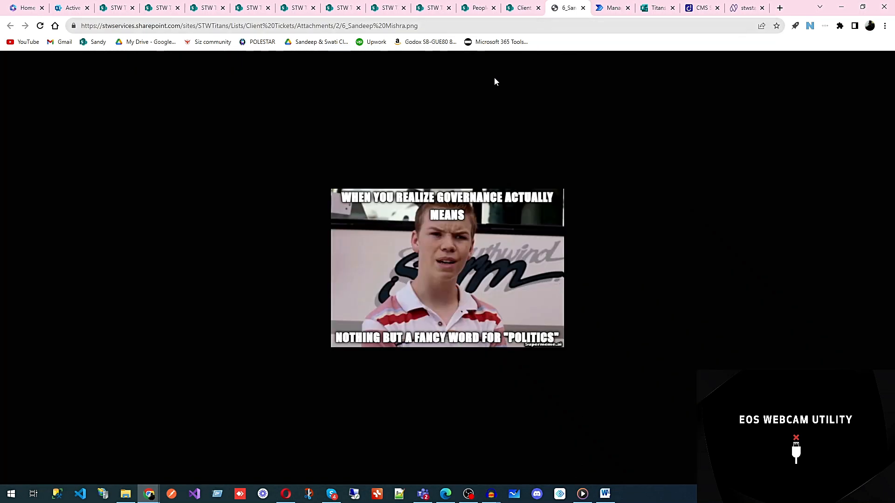
click(582, 8)
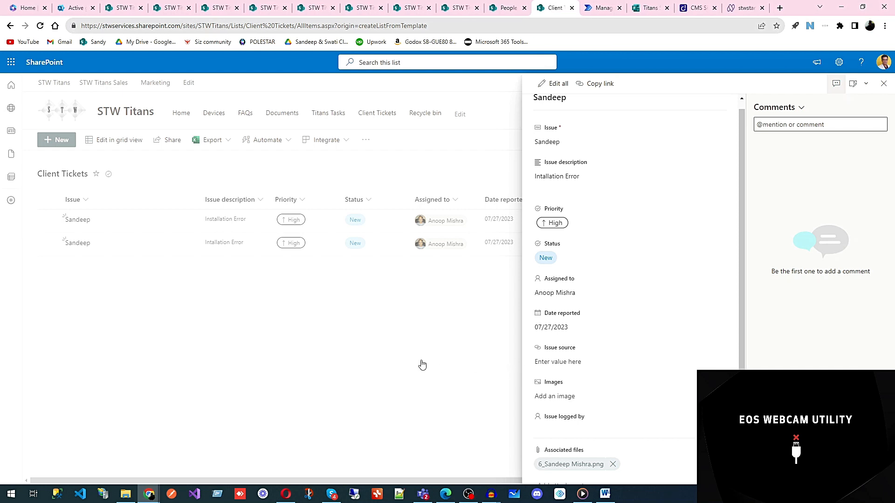
click(414, 342)
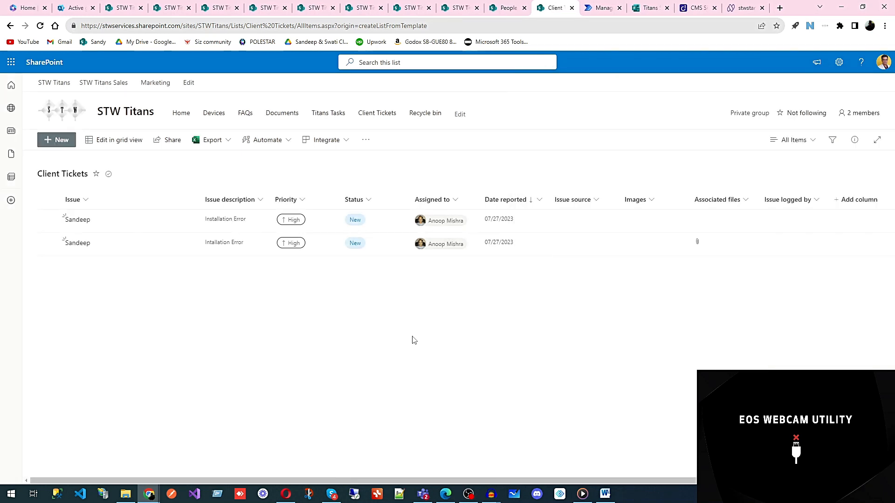